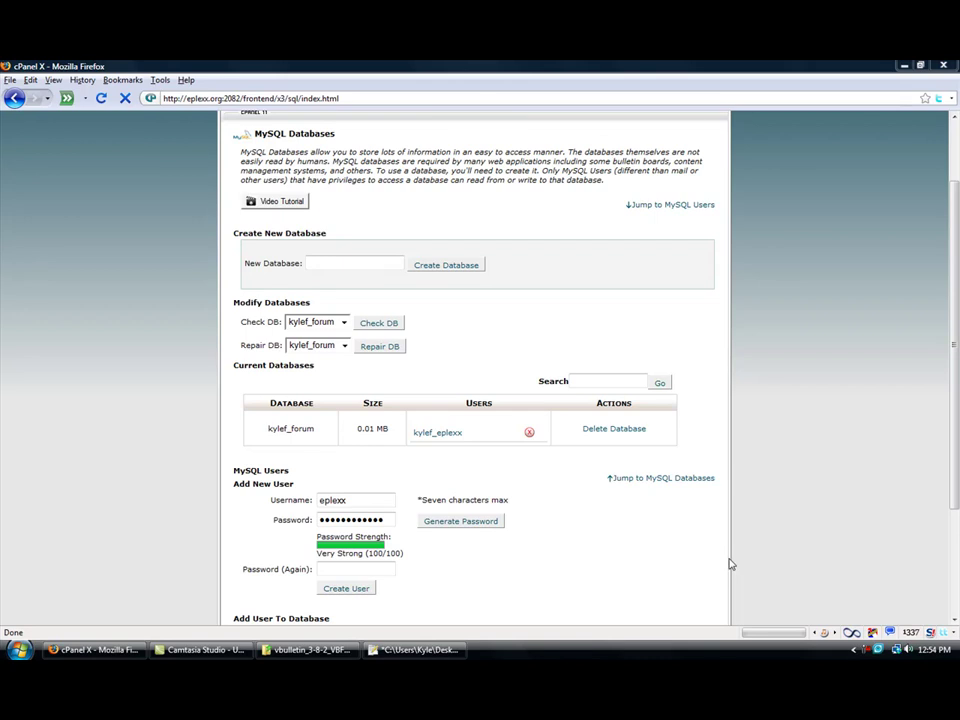
- Create the MySQL database 'whatever' (kylef_whatever), then go back to MySQL Databases
left_click(476, 265)
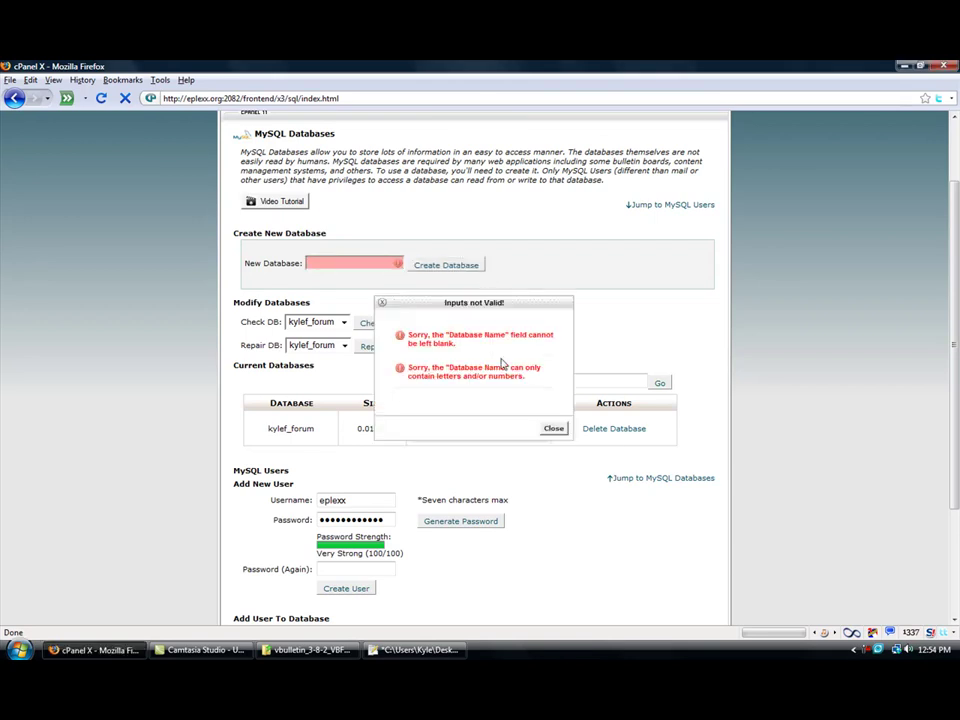
left_click(554, 429)
left_click(372, 266)
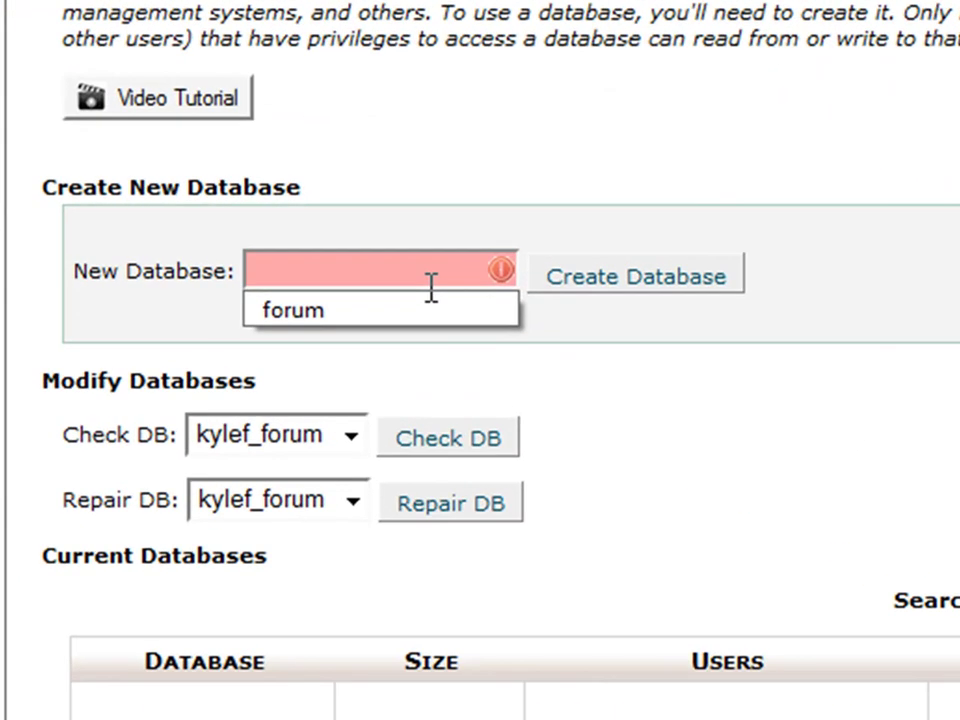
type("whatwer")
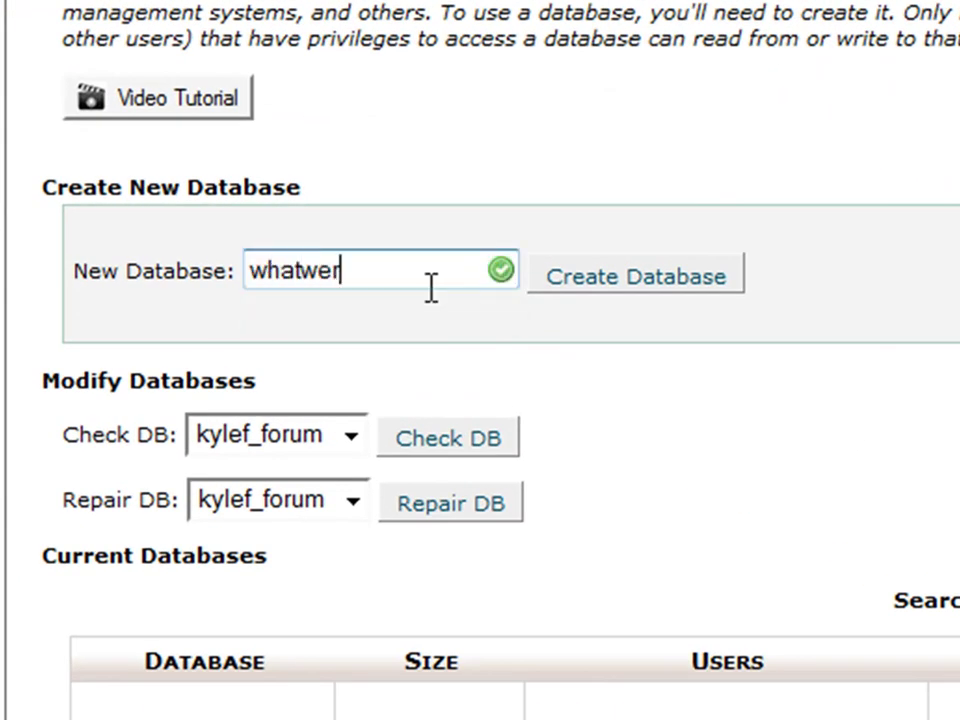
key("BackSpace")
key("BackSpace")
key("BackSpace")
type("ever")
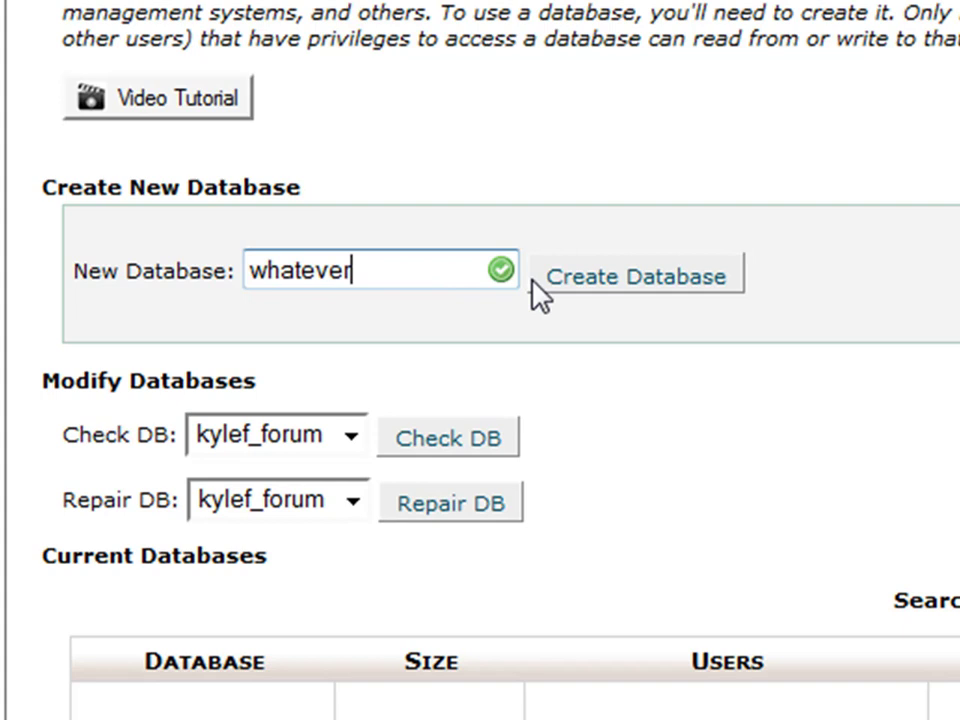
left_click(540, 284)
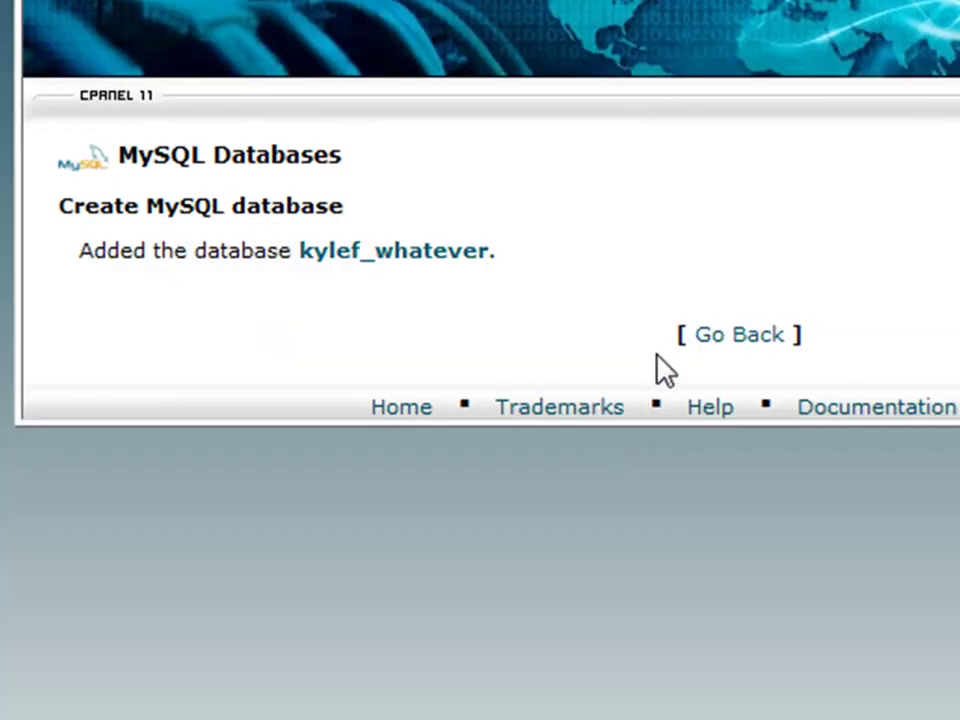
left_click(706, 326)
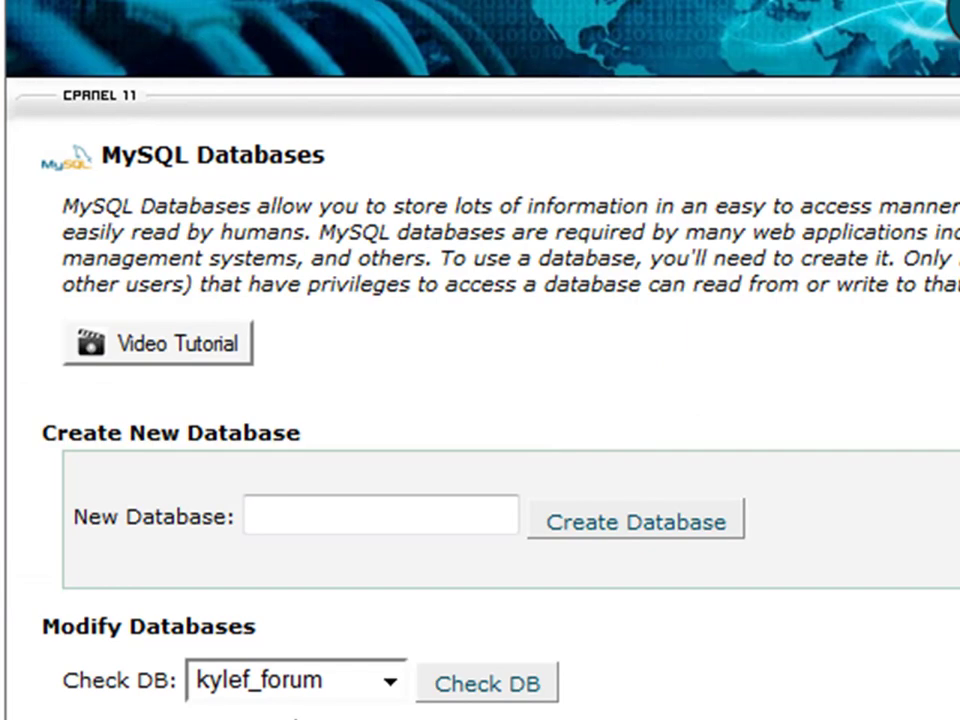
- Create MySQL user 'blah' with a generated password, copying the password for later
scroll(384, 600, "down", 6)
left_click(245, 640)
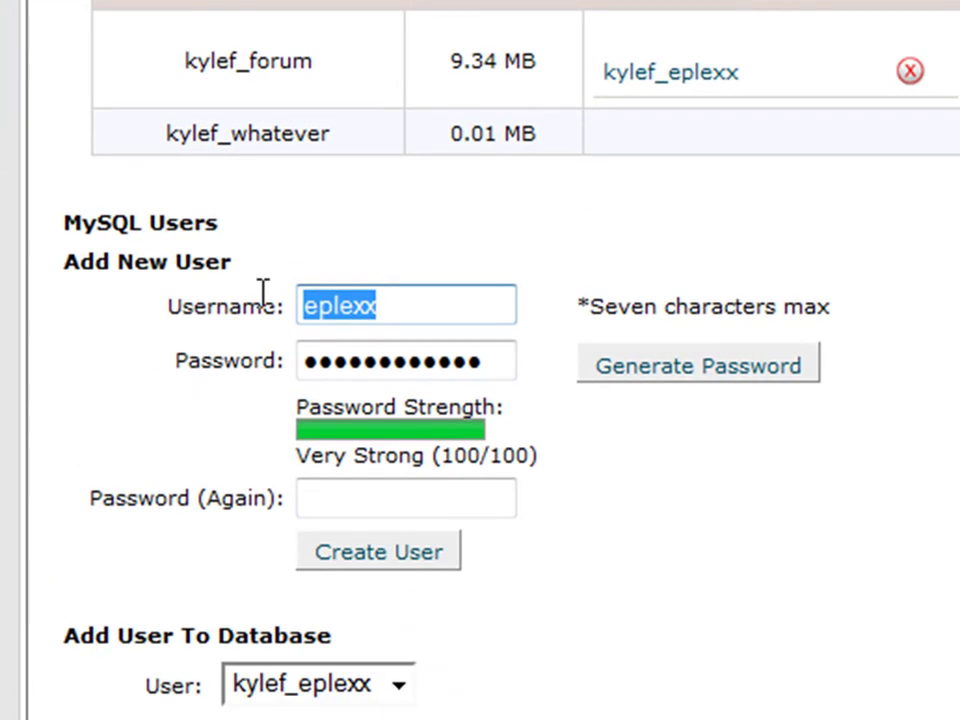
type("blah")
key("Tab")
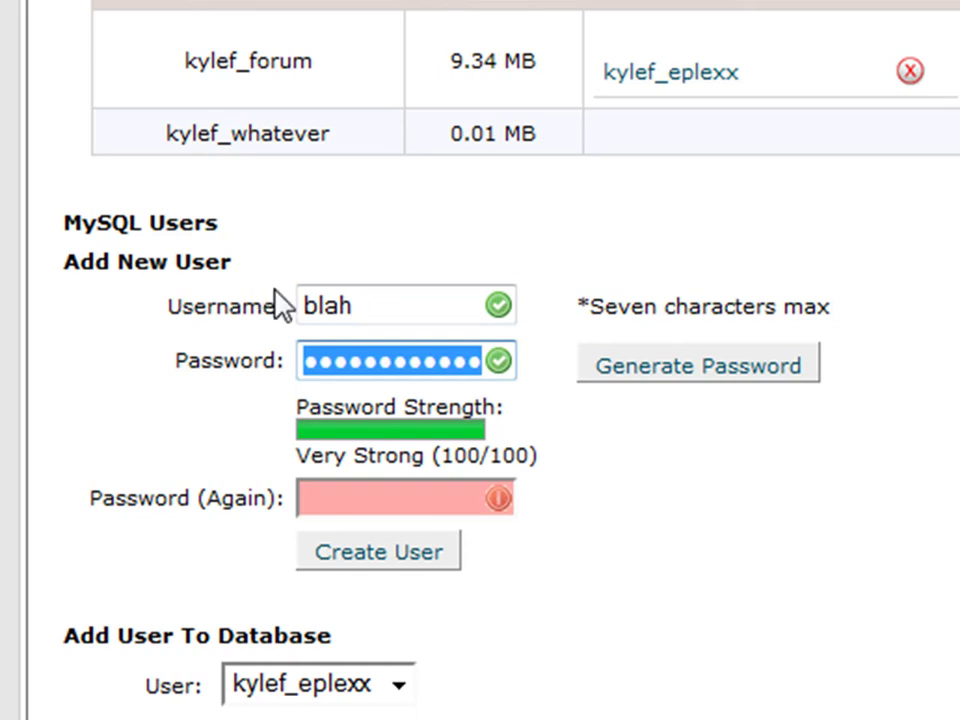
left_click(615, 370)
left_click(890, 290)
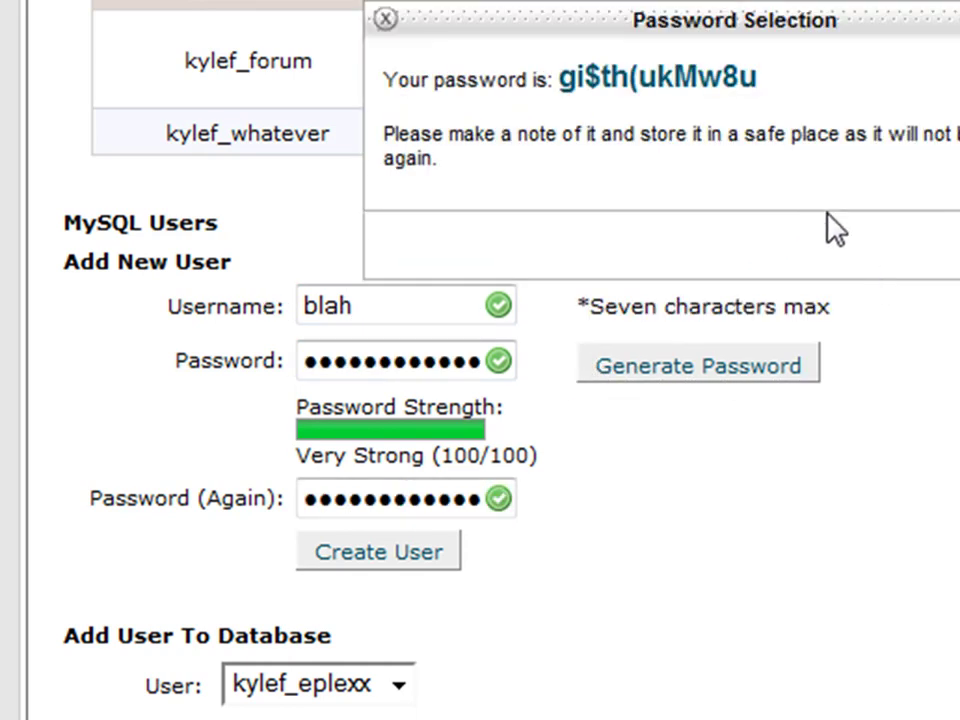
left_click_drag(797, 79, 565, 85)
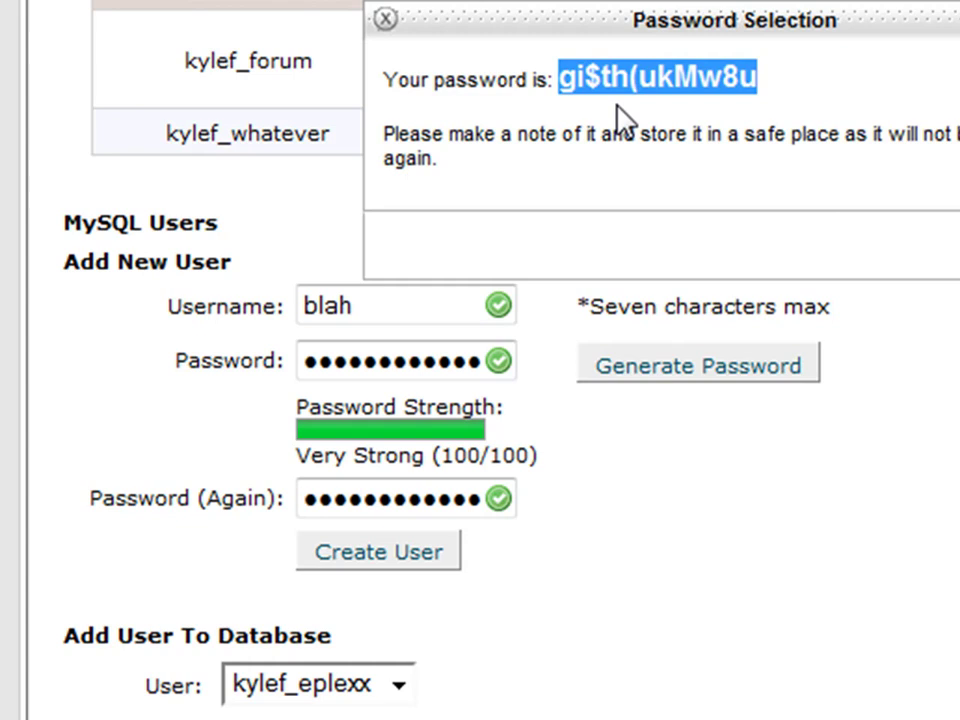
left_click(425, 560)
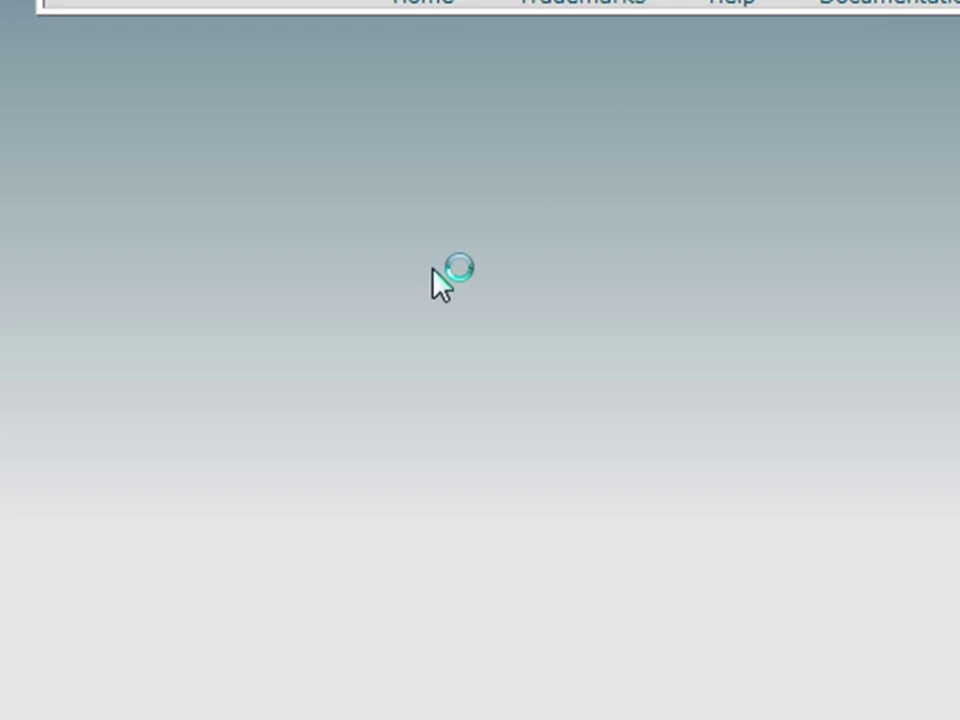
- Add user kylef_blah to kylef_whatever with ALL PRIVILEGES, then return to MySQL Databases
scroll(381, 259, "down", 7)
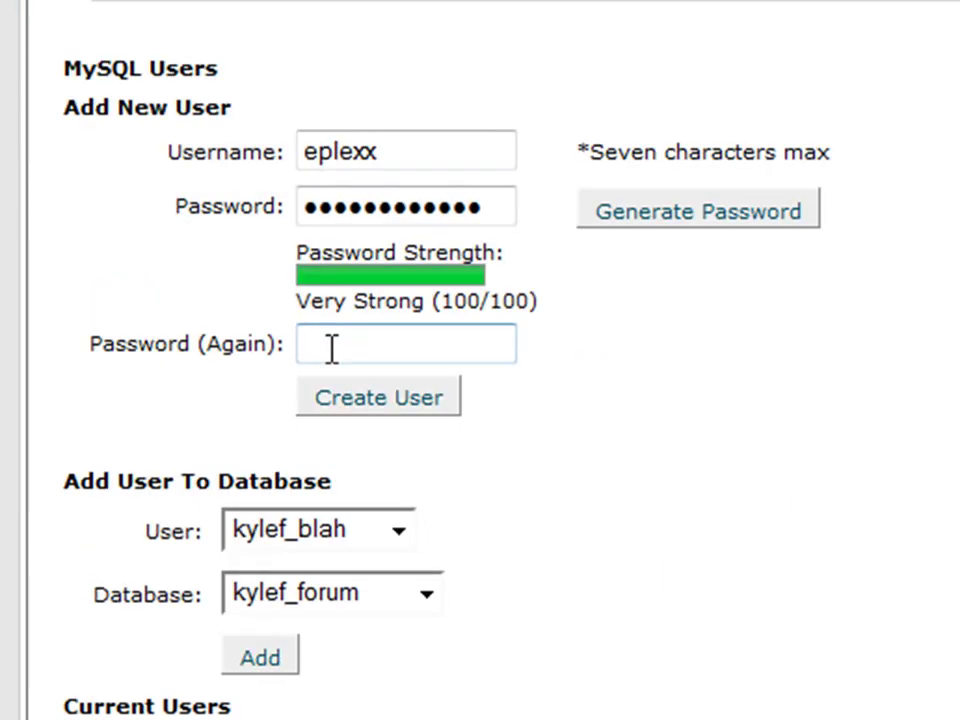
scroll(278, 358, "down", 2)
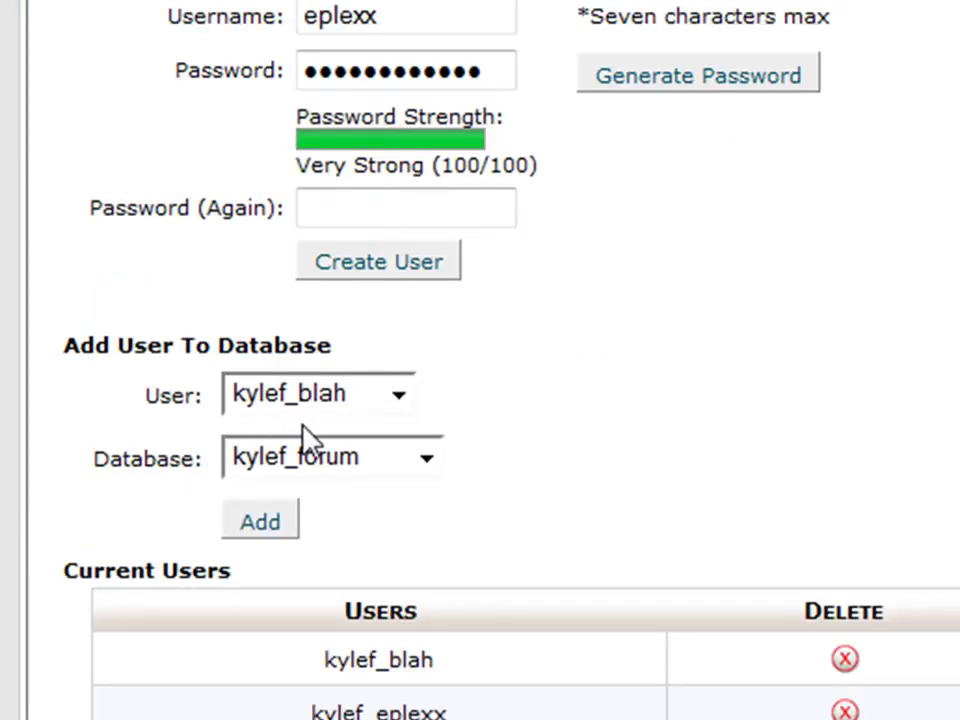
left_click(310, 455)
left_click(285, 510)
left_click(272, 518)
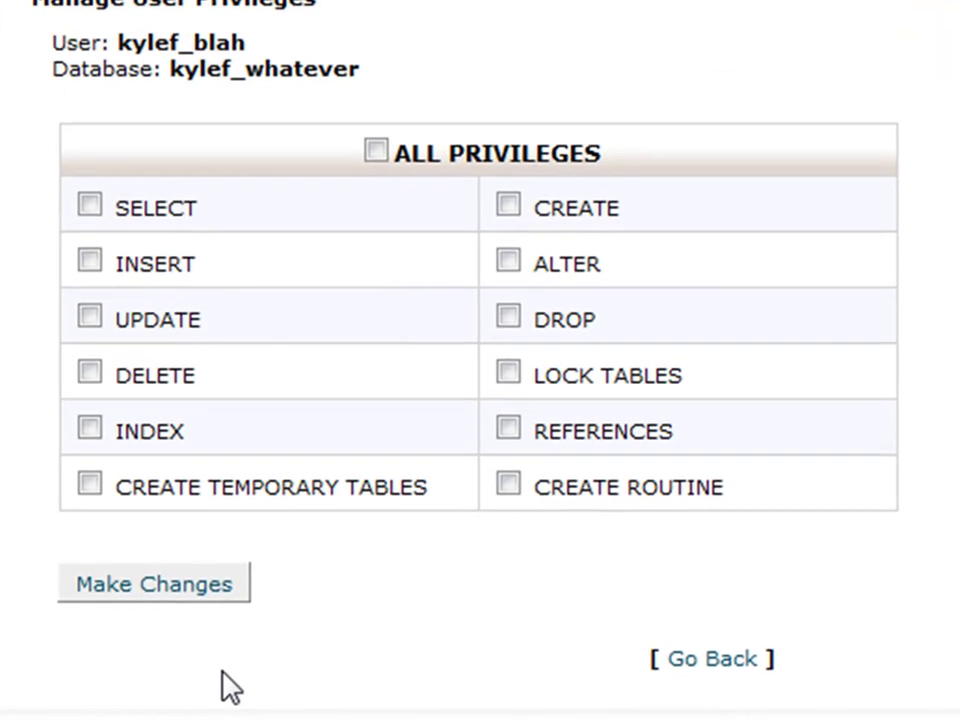
left_click(375, 153)
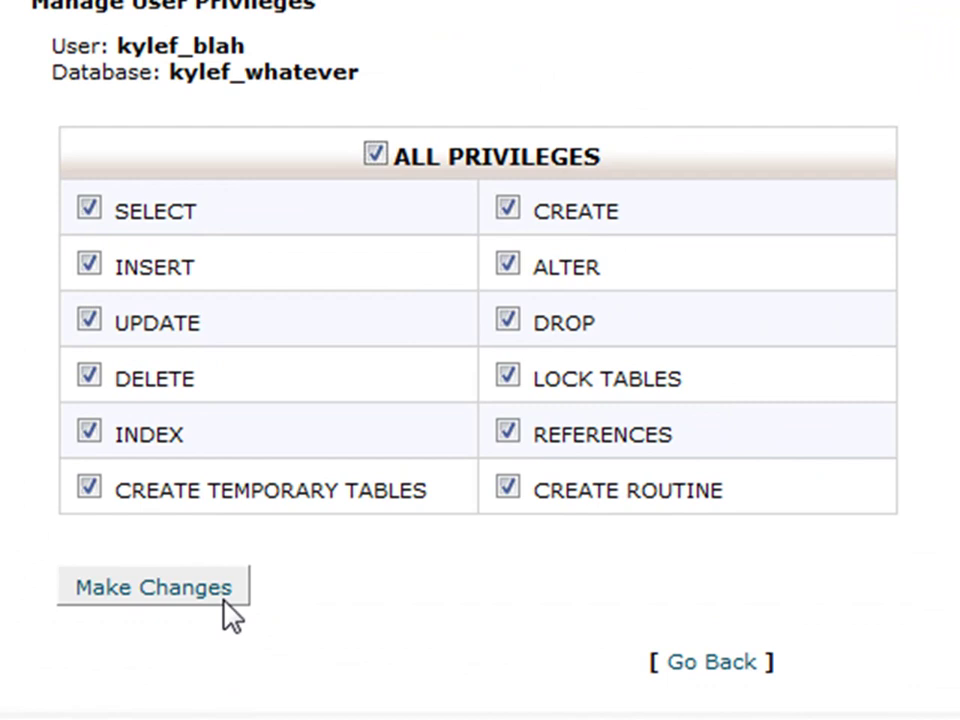
left_click(222, 596)
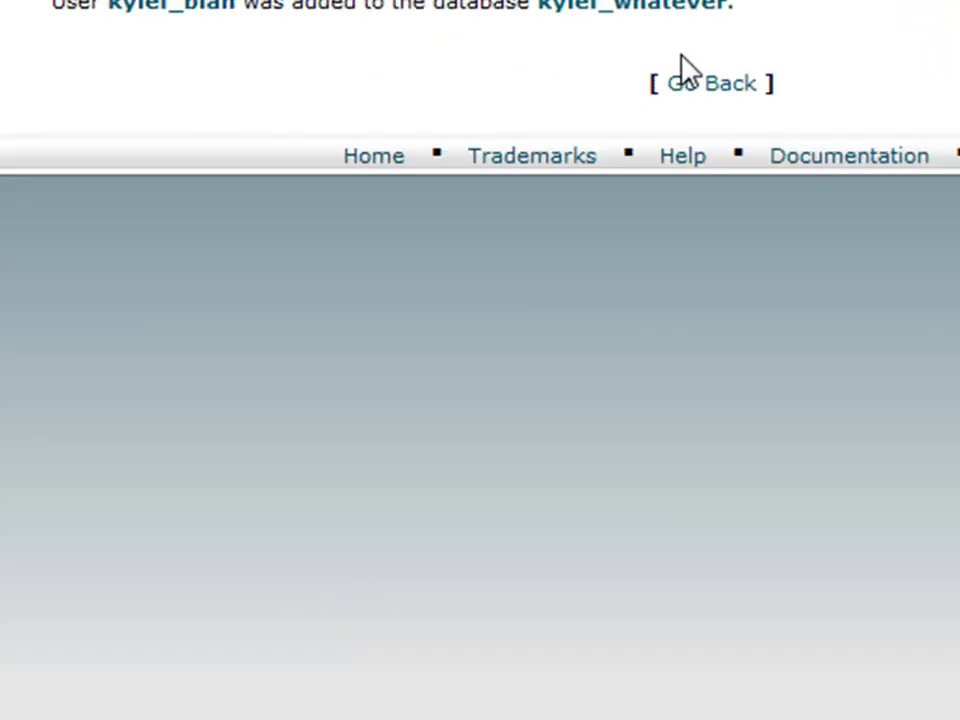
left_click(690, 84)
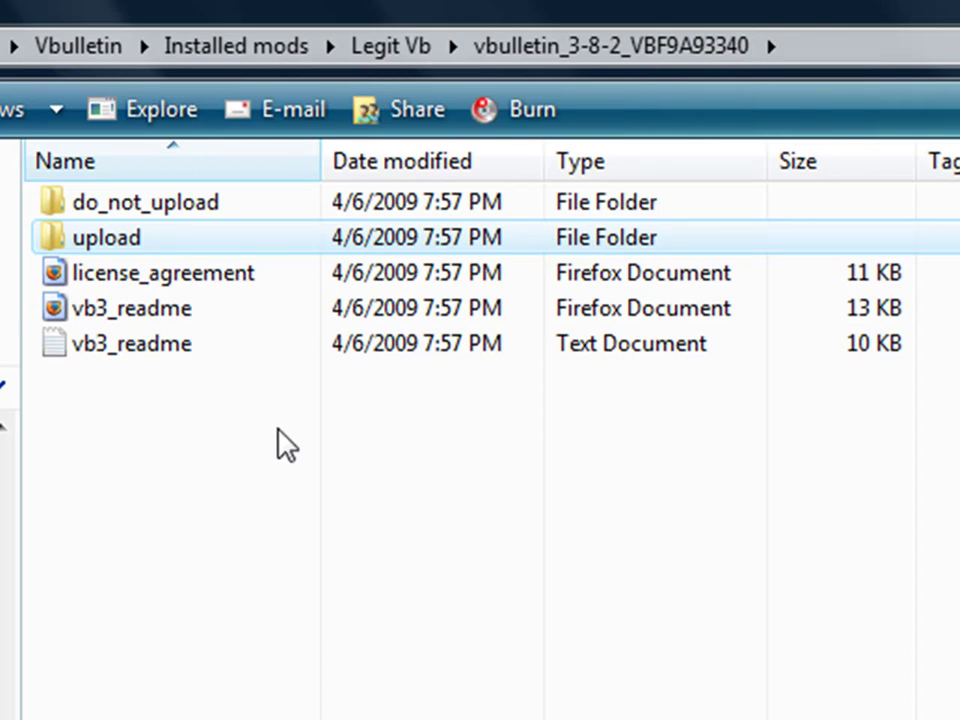
- Open vBulletin's upload/includes config file in Notepad++
double_click(167, 246)
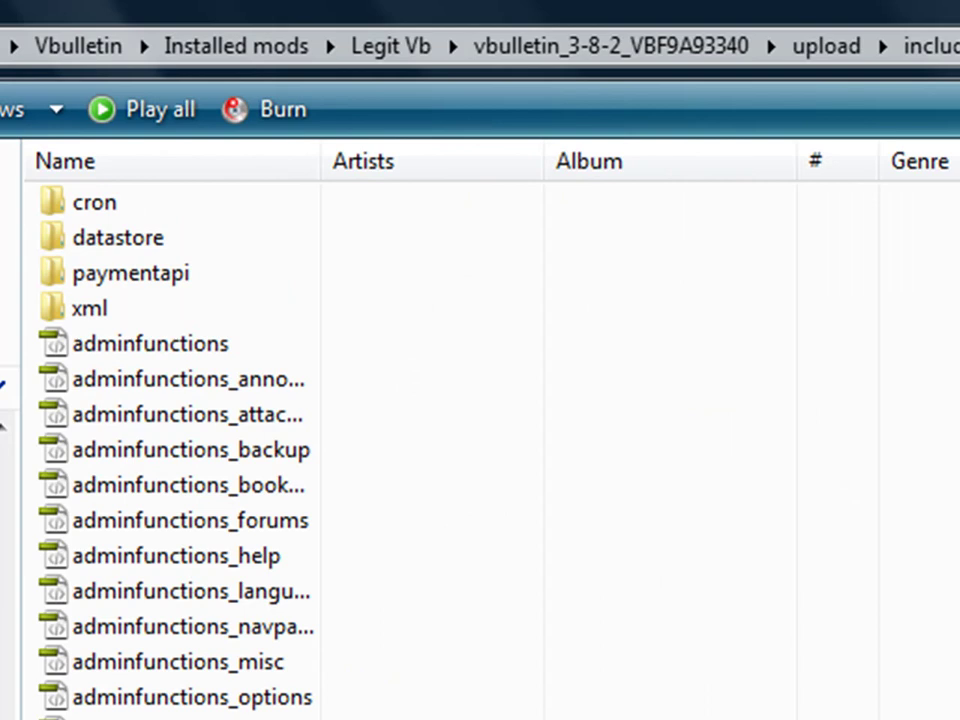
left_click(214, 464)
type("config")
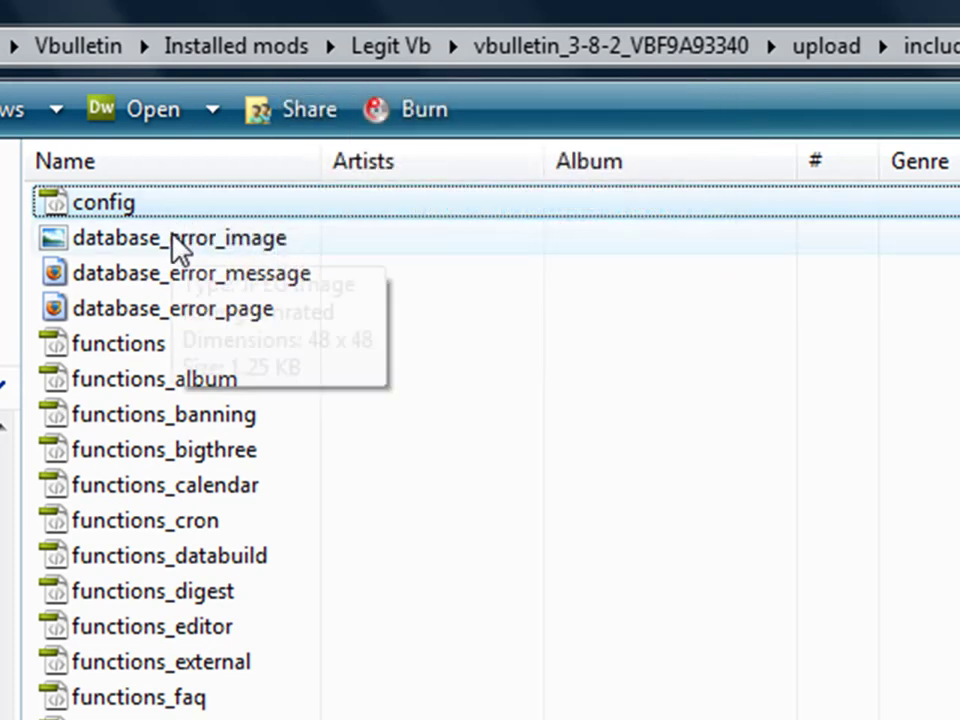
right_click(221, 209)
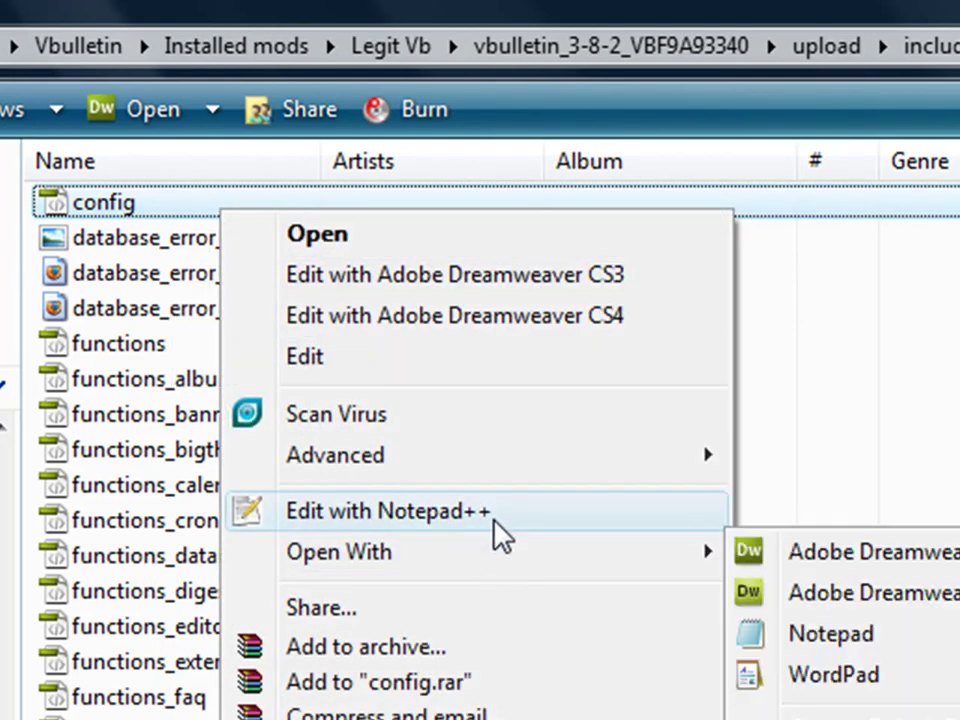
left_click(388, 511)
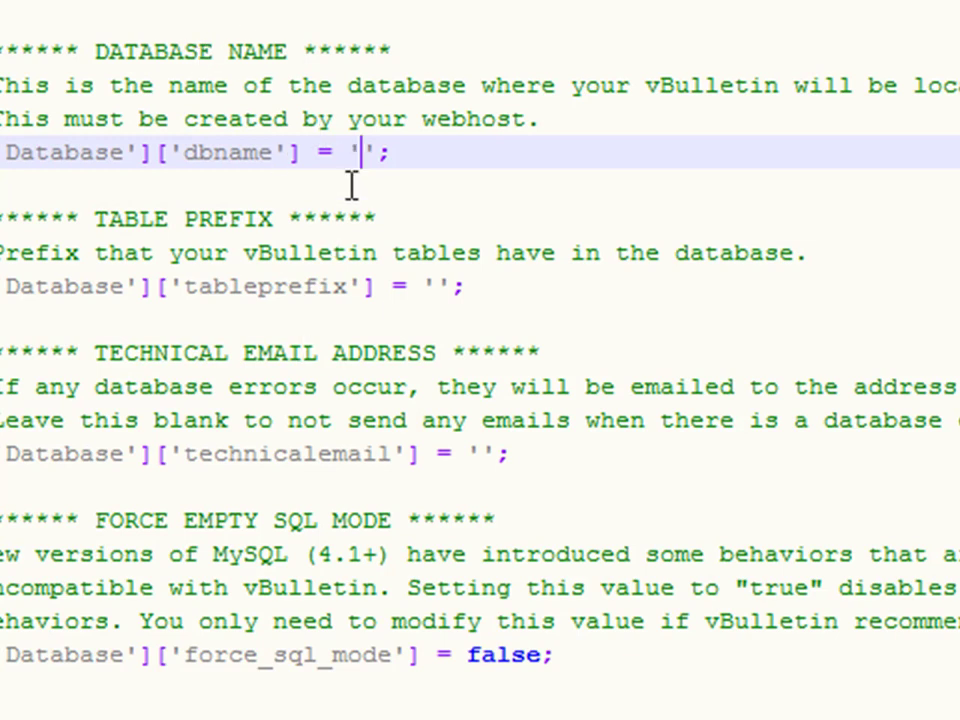
- Set dbname to kylef_whatever and enter the site owner's e-mail as technicalemail in config.php
type("kylefo")
key("BackSpace")
type("_")
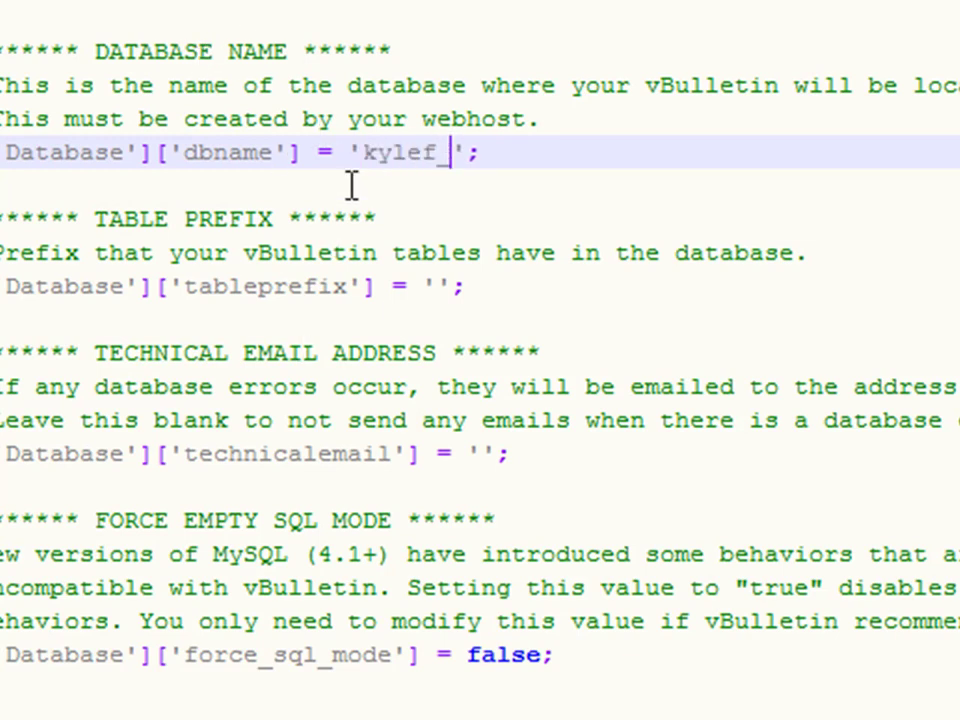
type("whatever")
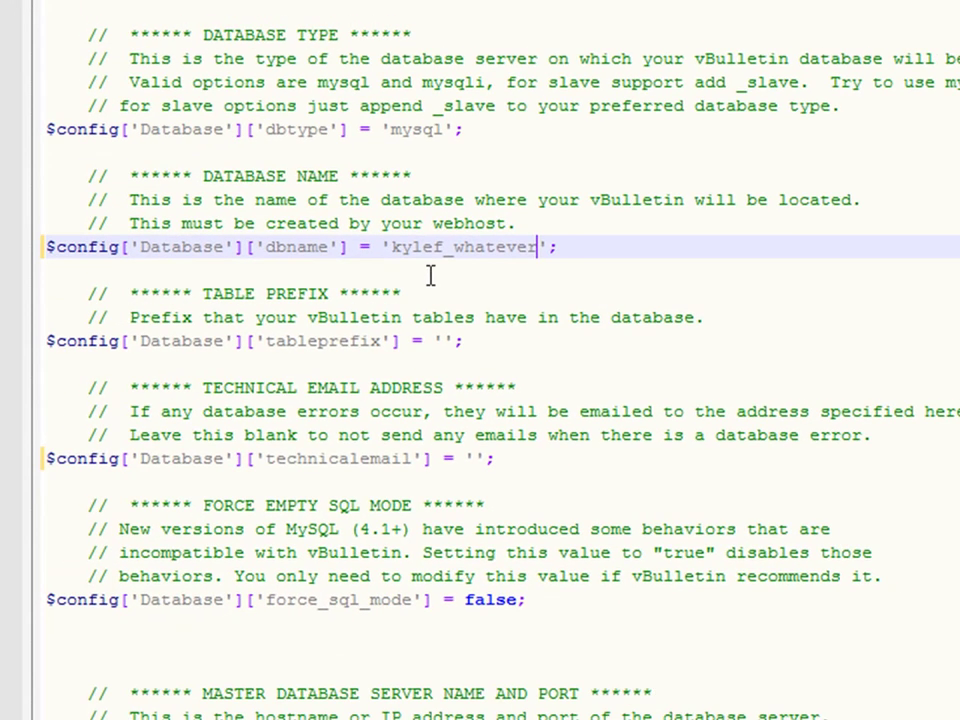
scroll(446, 326, "down", 2)
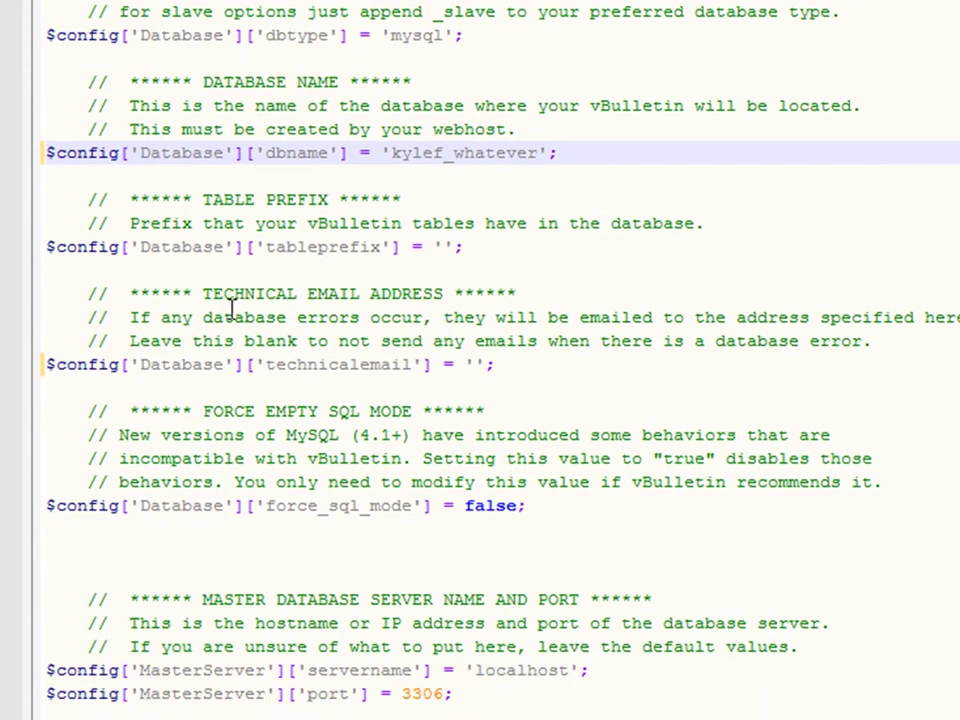
left_click(472, 364)
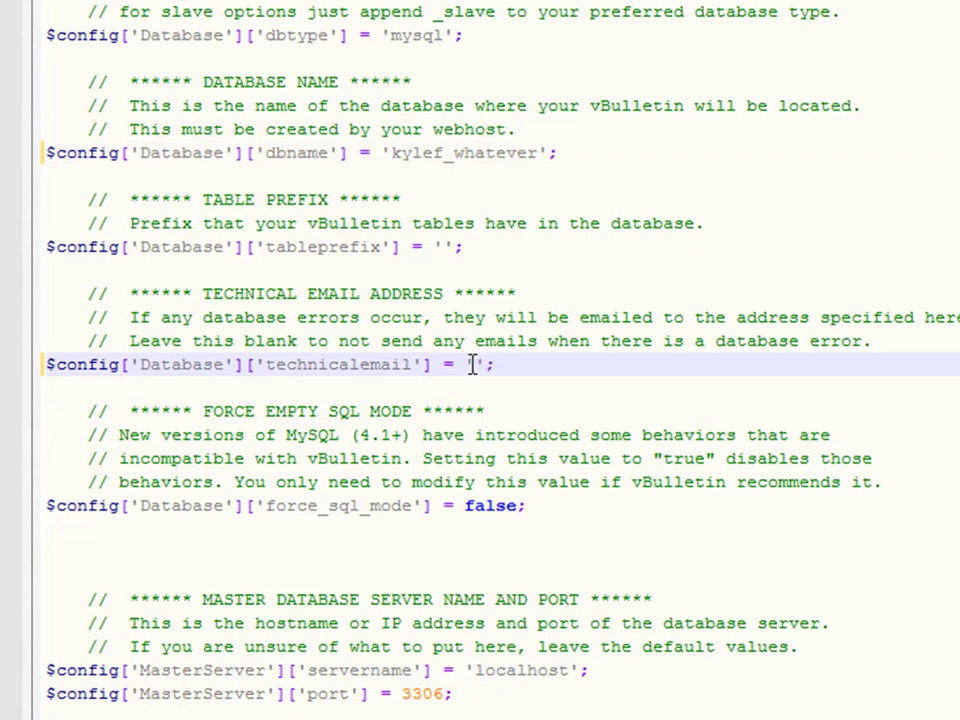
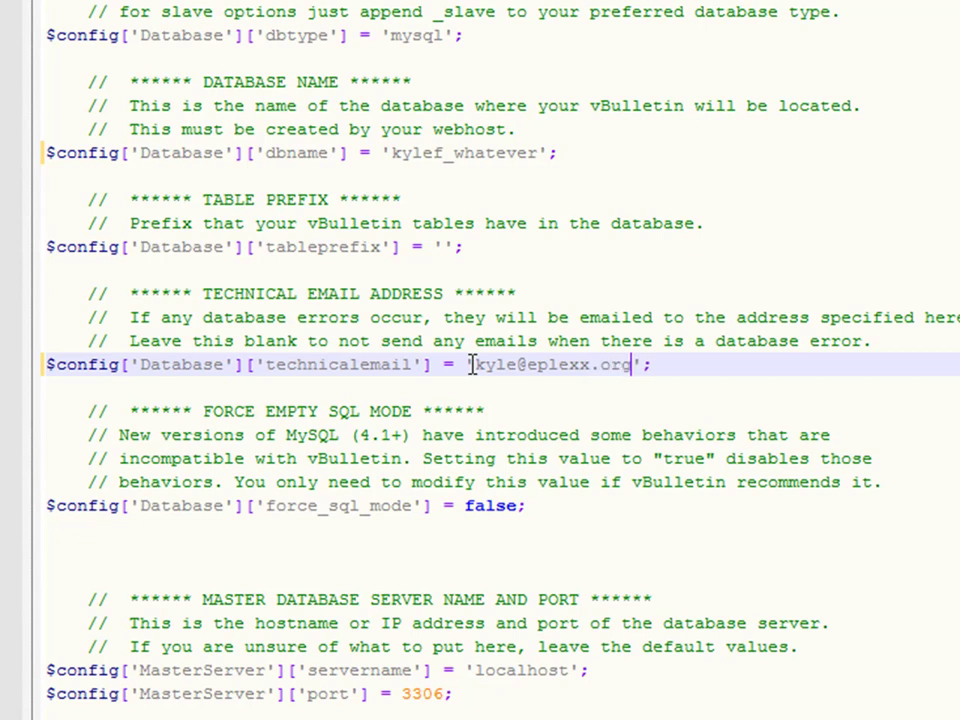
scroll(476, 360, "down", 7)
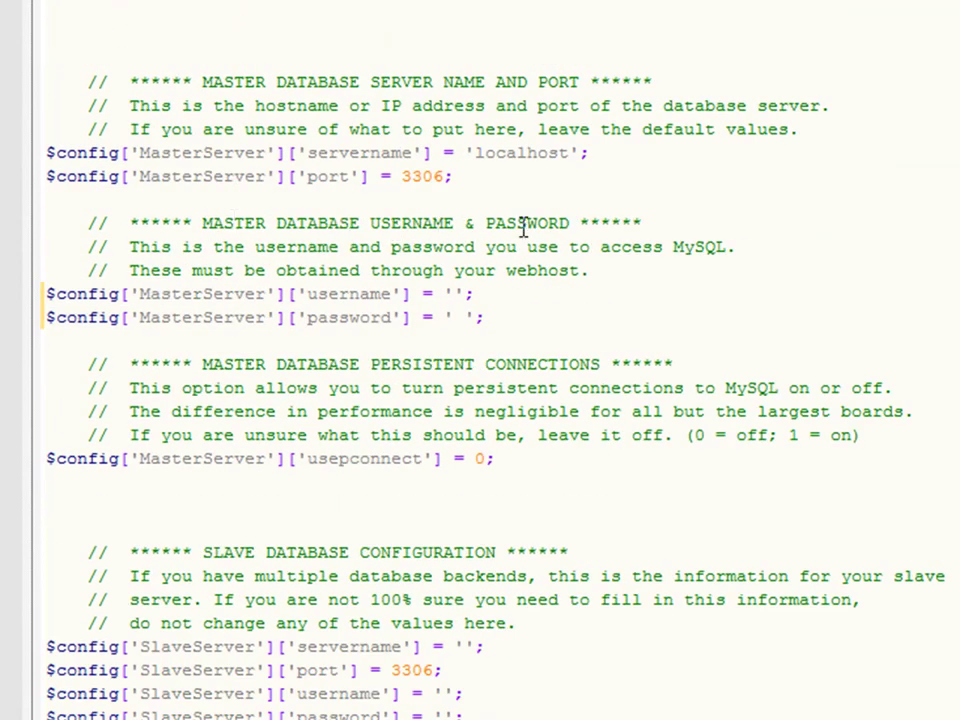
- Fill in the database user fields in config.php, pasting the generated database password
left_click(451, 292)
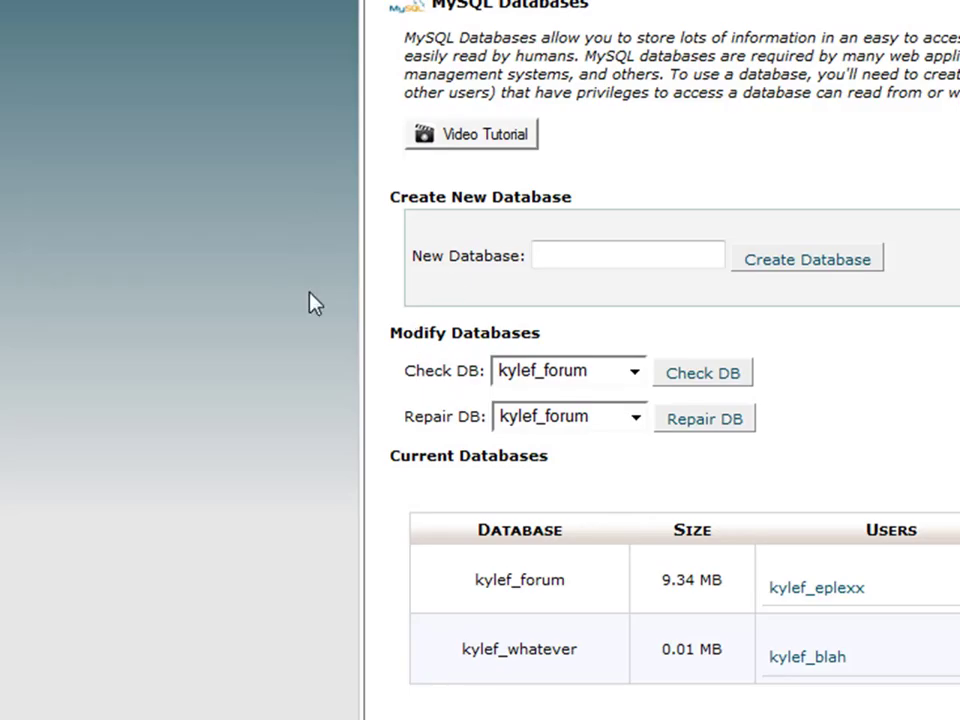
scroll(310, 302, "down", 3)
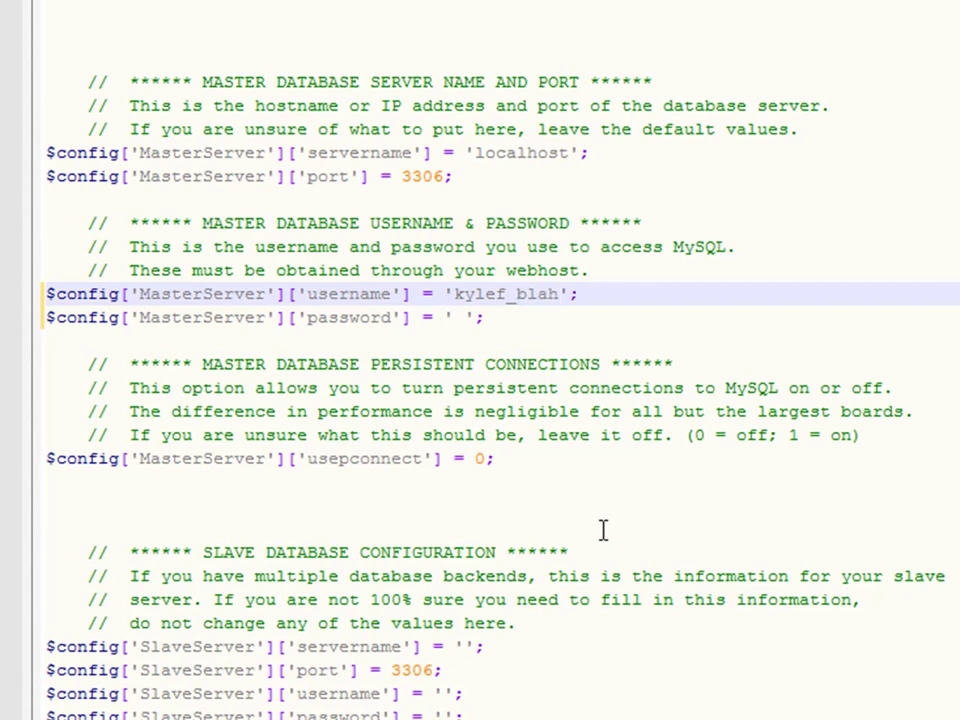
left_click(462, 317)
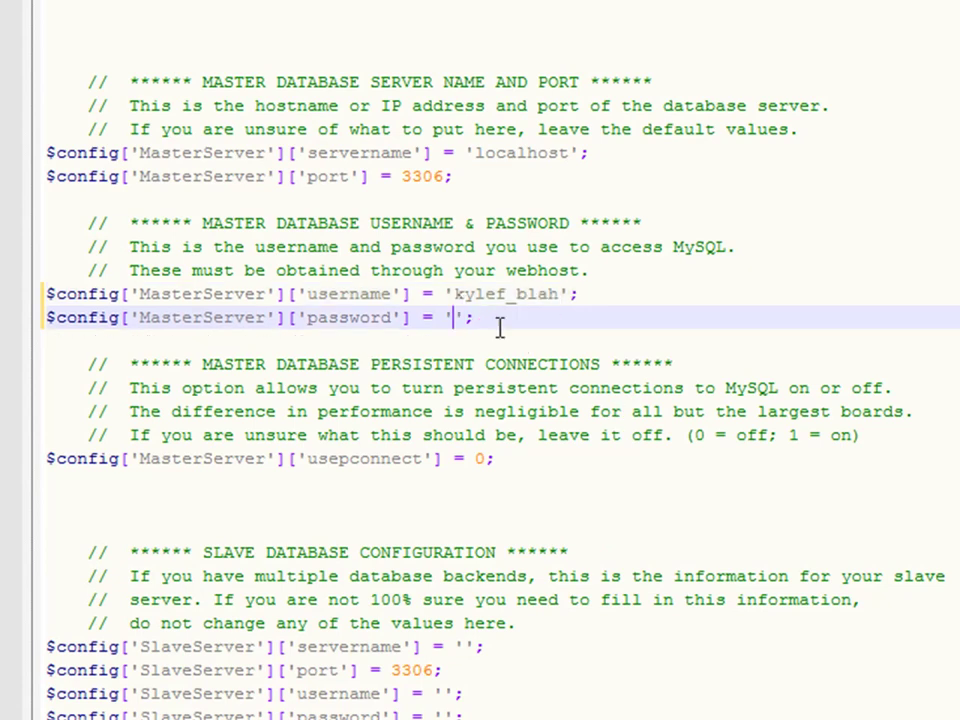
key("ctrl+v")
scroll(520, 357, "down", 12)
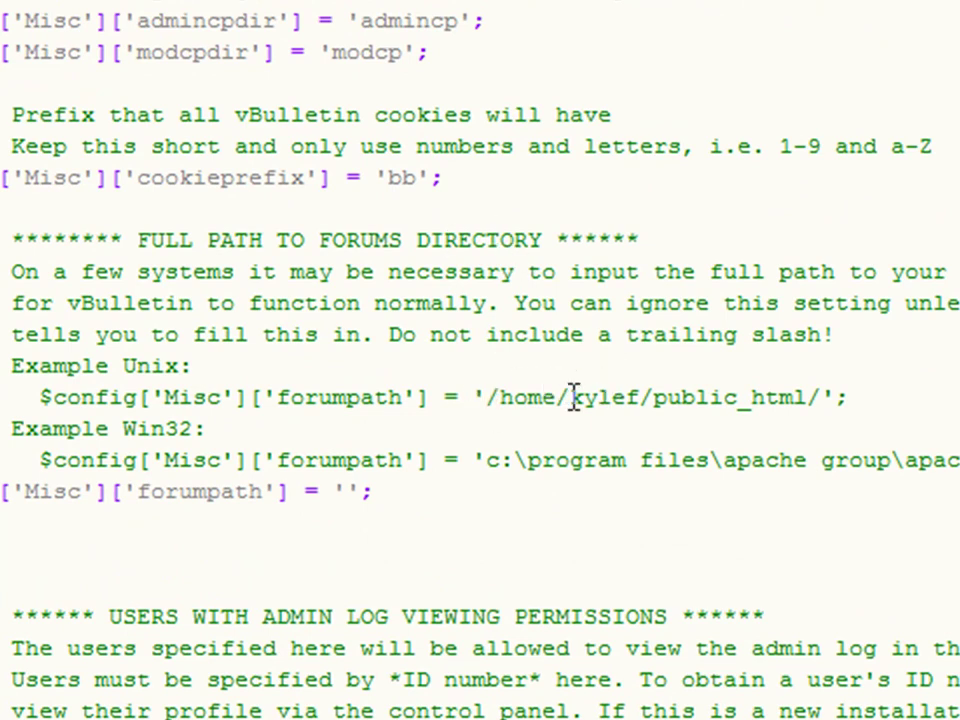
- Change the Unix forum path to /home/kylef/public_html/crap
left_click_drag(572, 398, 640, 398)
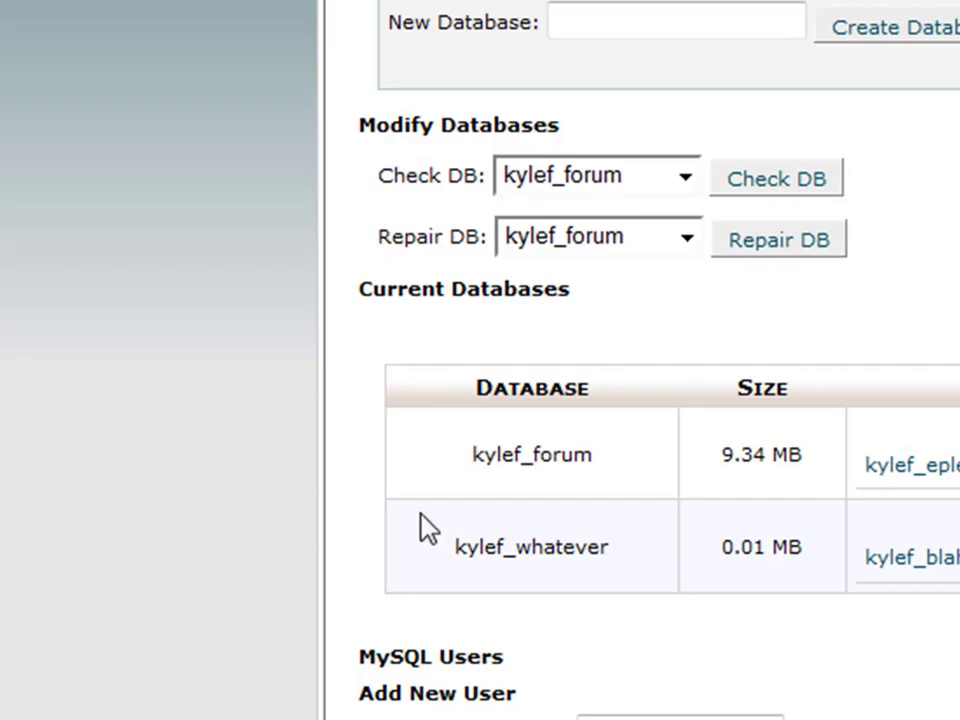
left_click_drag(462, 481, 516, 463)
left_click(540, 490)
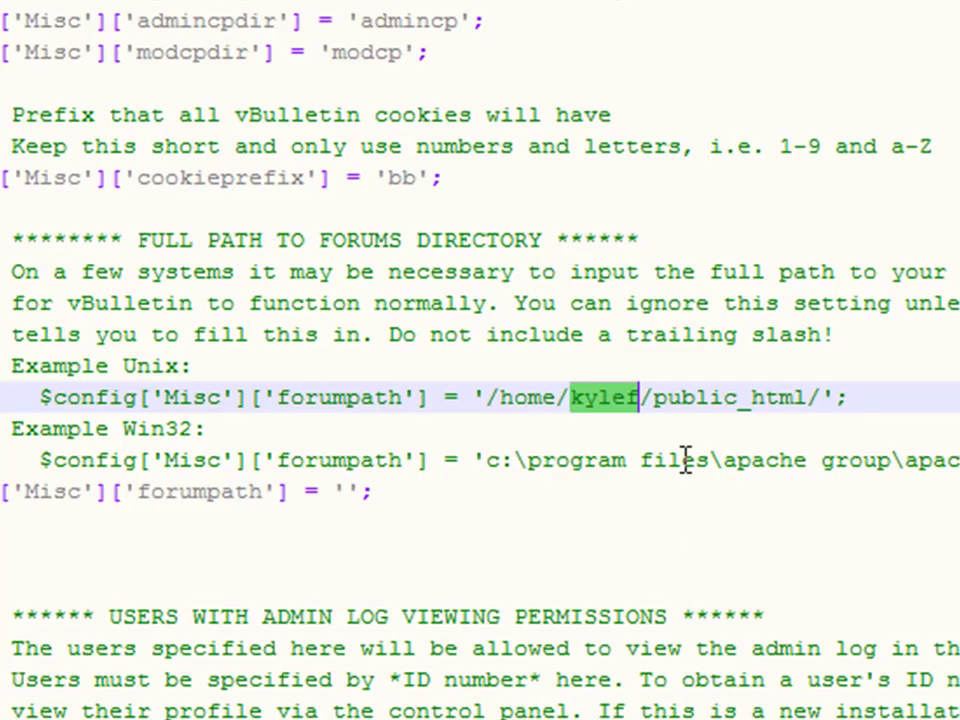
left_click(682, 457)
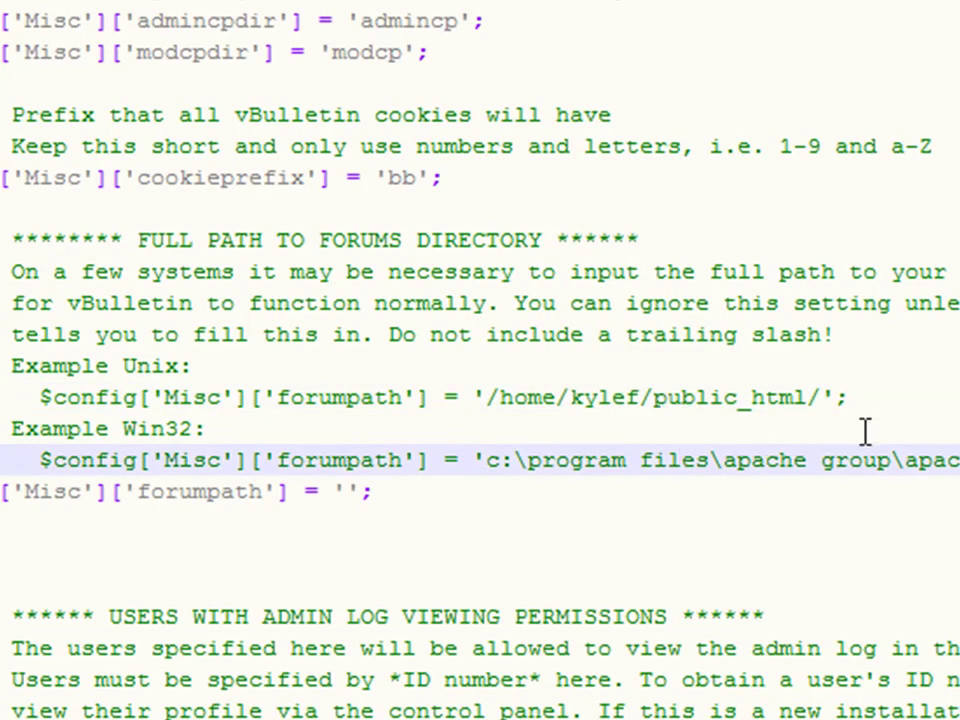
left_click(821, 396)
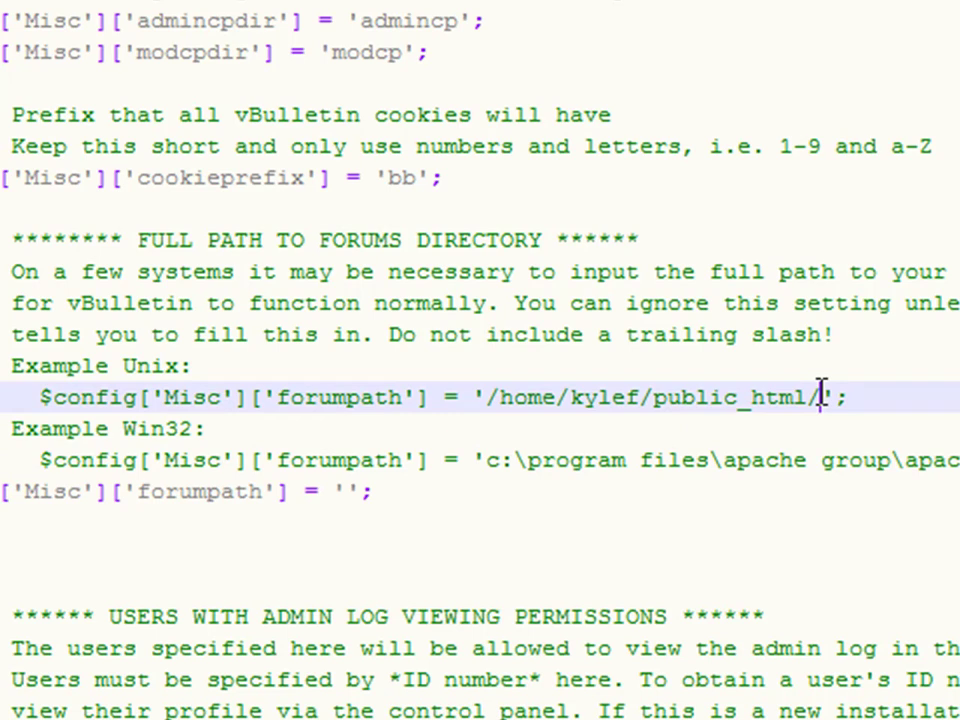
type("forum")
type("s")
key("BackSpace")
key("BackSpace")
key("BackSpace")
key("BackSpace")
key("BackSpace")
key("BackSpace")
type("crap")
scroll(658, 86, "down", 5)
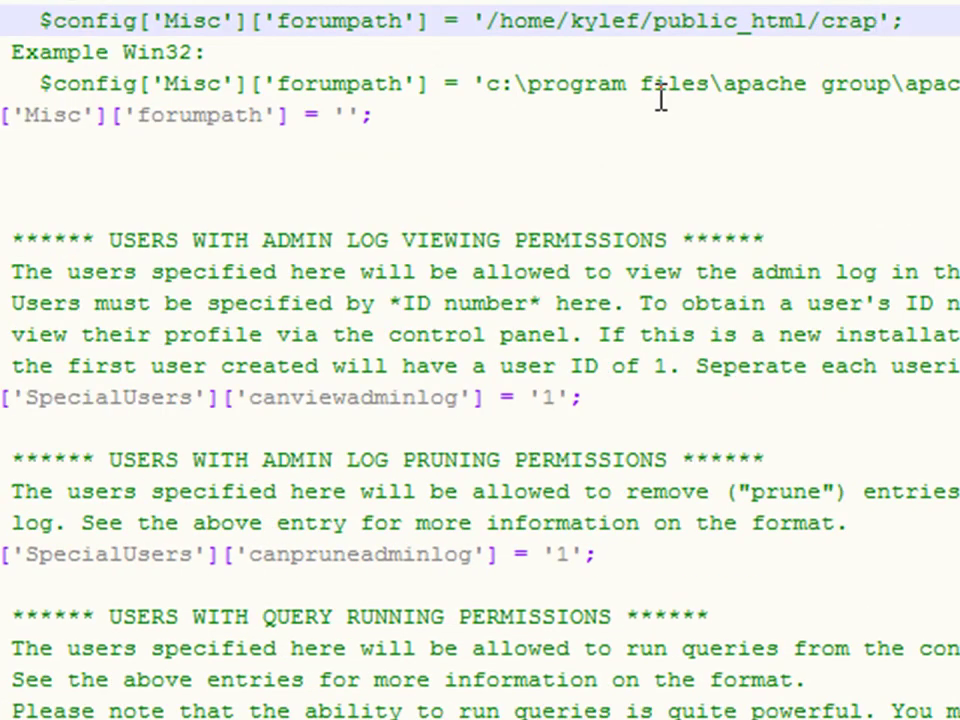
- Save the edited config.php and switch to FileZilla
key("alt+f")
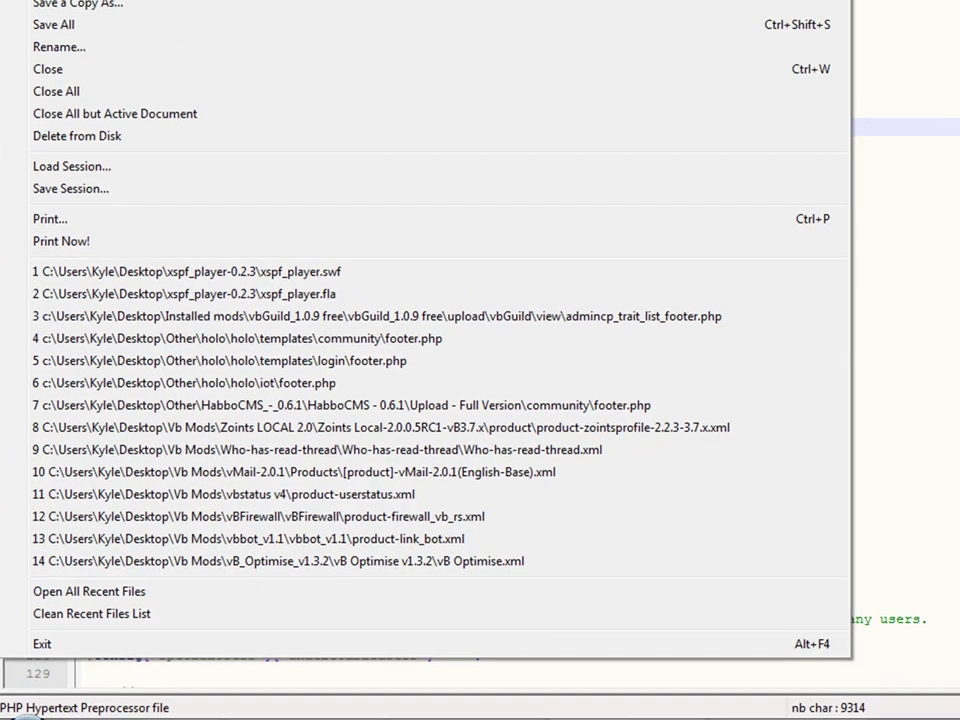
key("Escape")
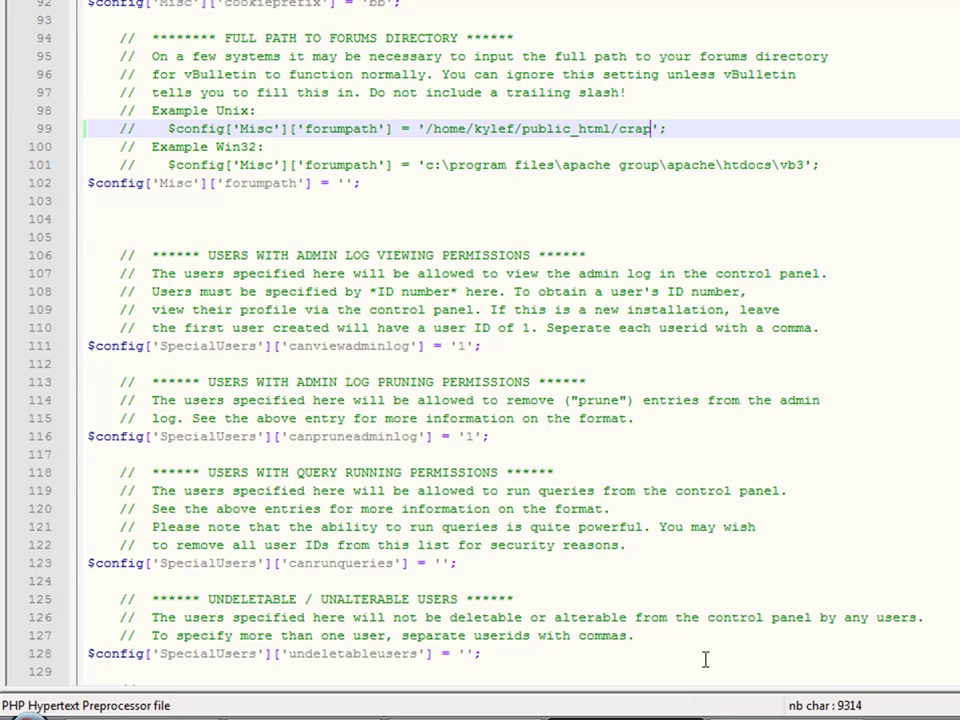
key("alt+Tab")
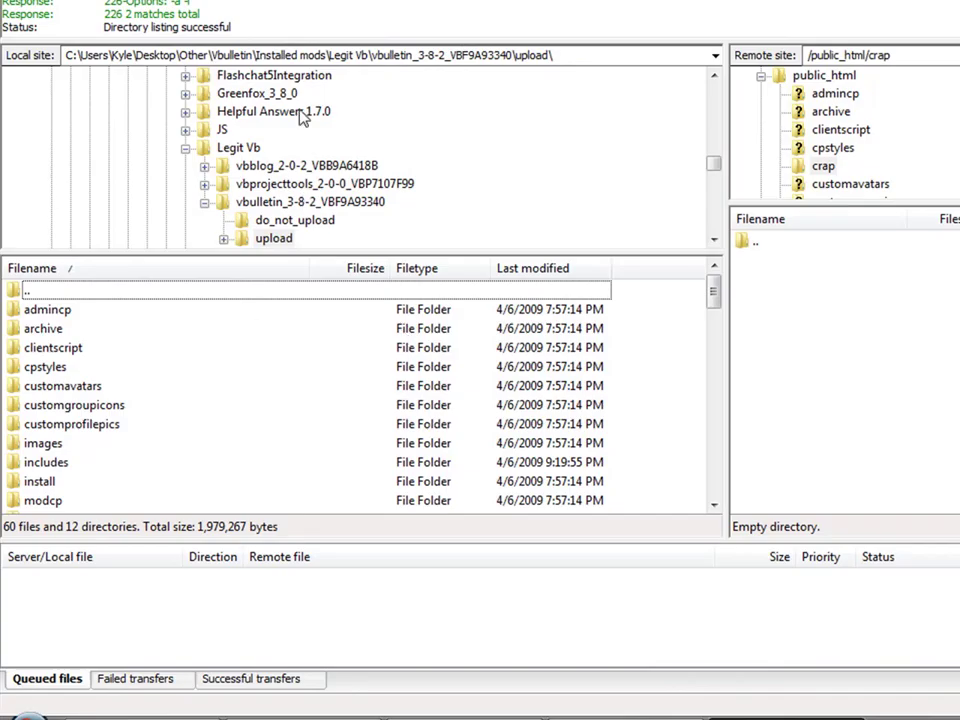
- Upload everything in the local upload folder to /public_html/crap on the server
left_click(285, 229)
left_click(284, 238)
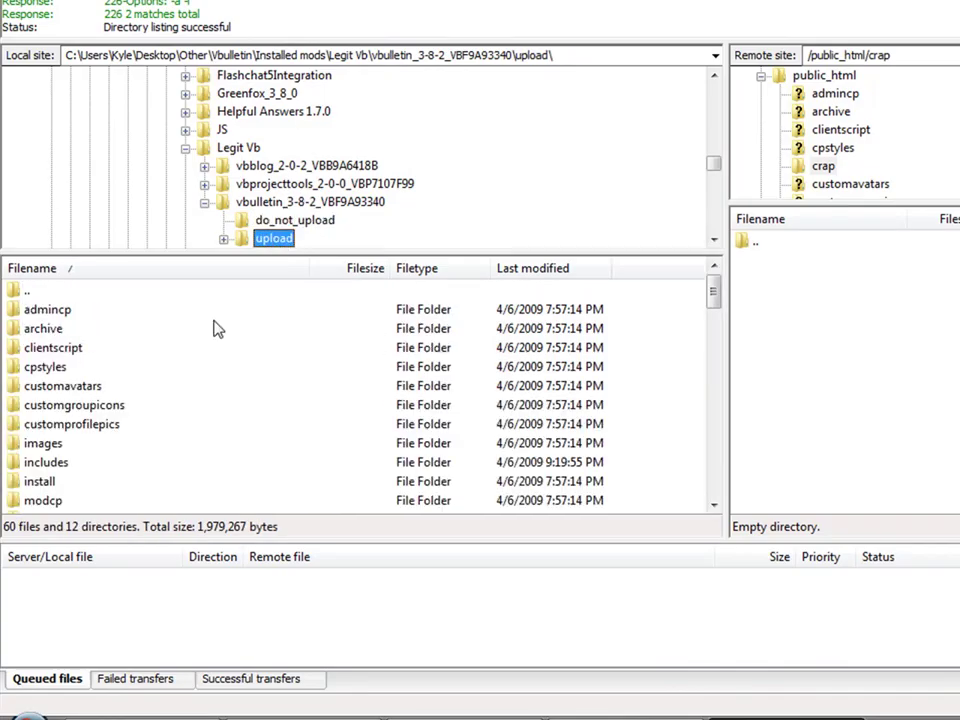
left_click(138, 408)
key("ctrl+a")
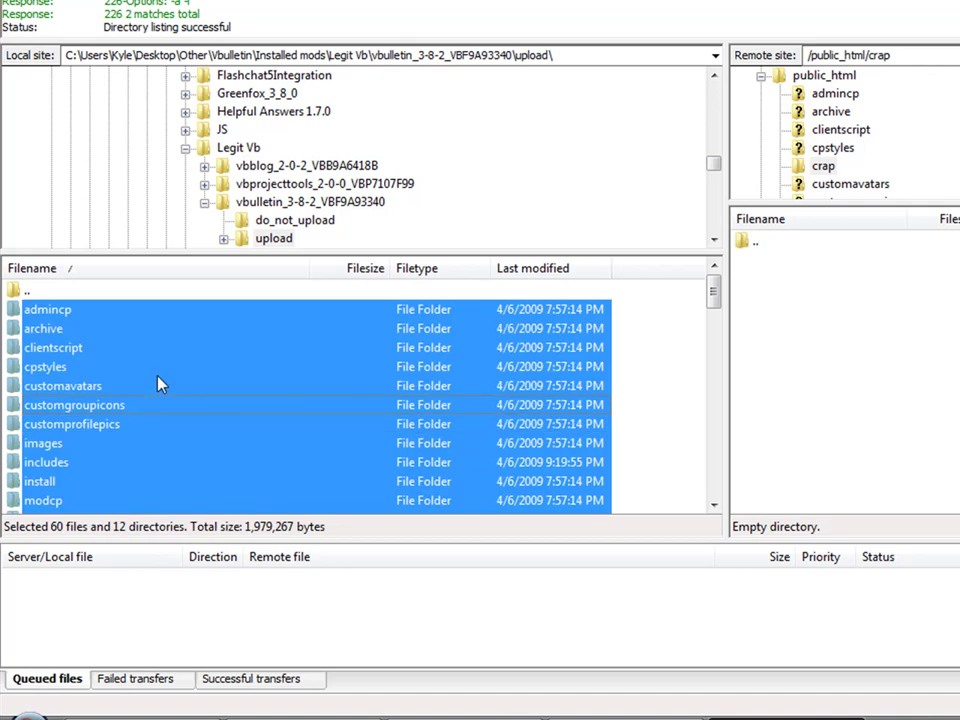
right_click(160, 384)
left_click(185, 388)
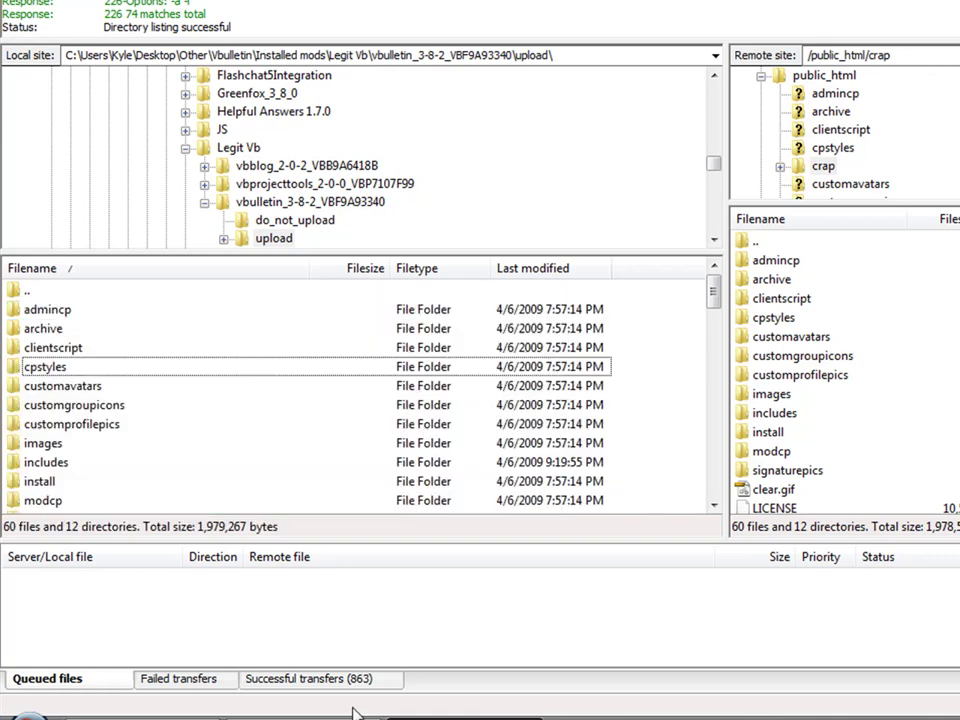
left_click(223, 712)
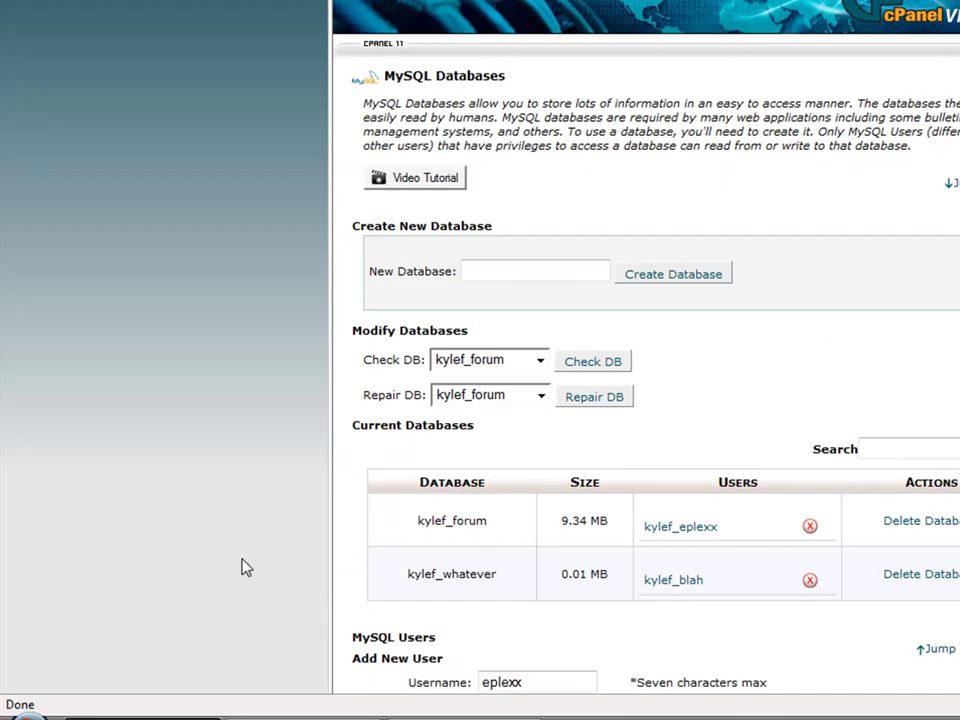
- Load eplexx.org/crap/install/install.php in a new browser tab to start the installer
key("ctrl+t")
type("eplexx.o")
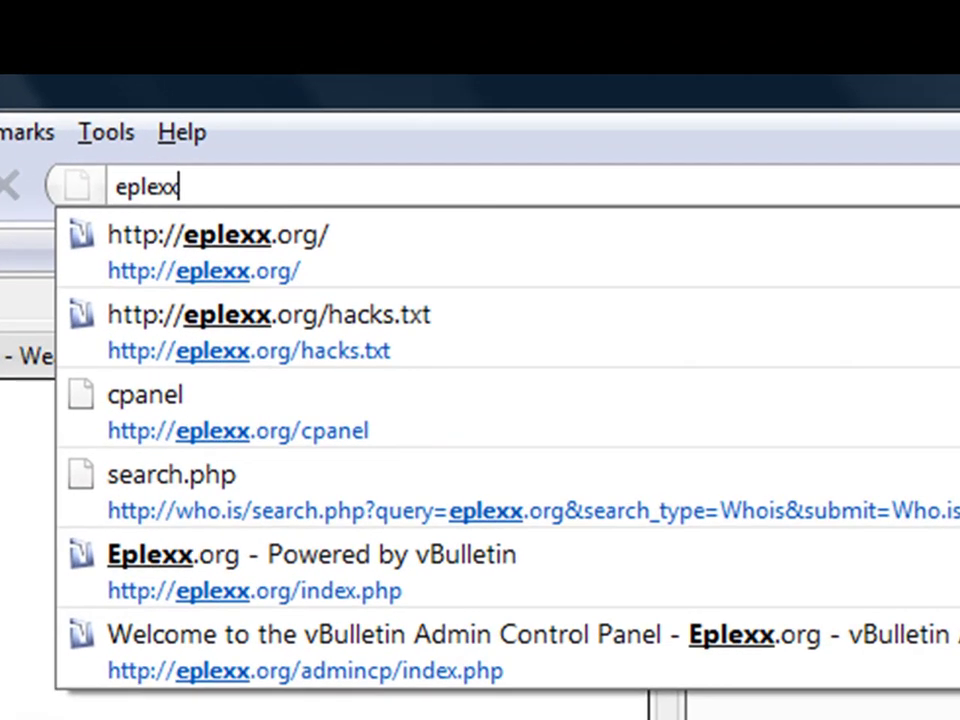
type("rg/")
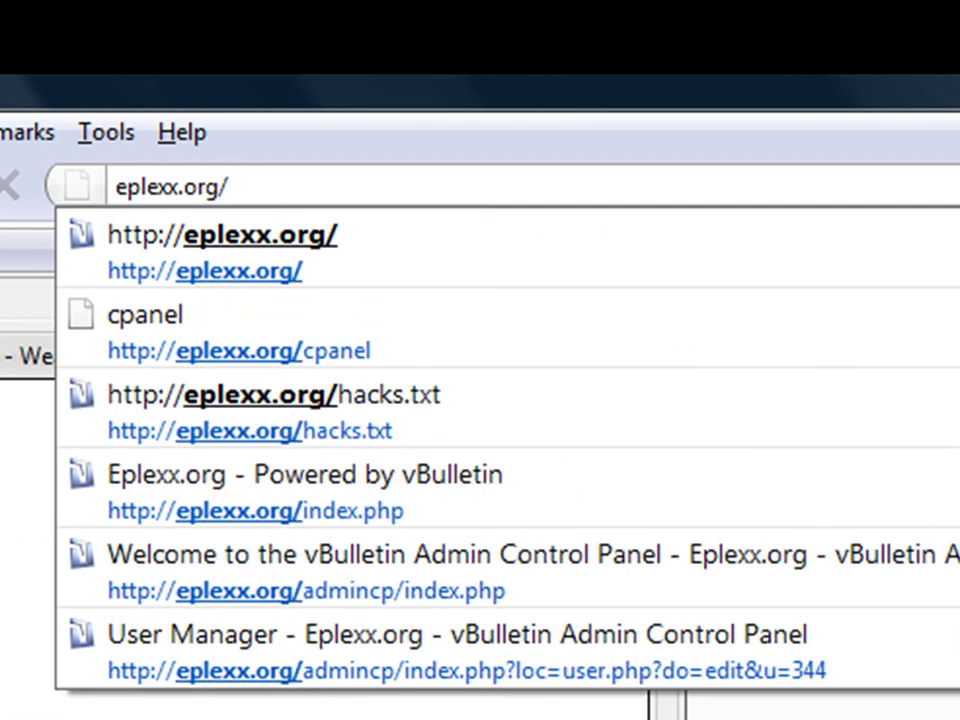
type("crap/")
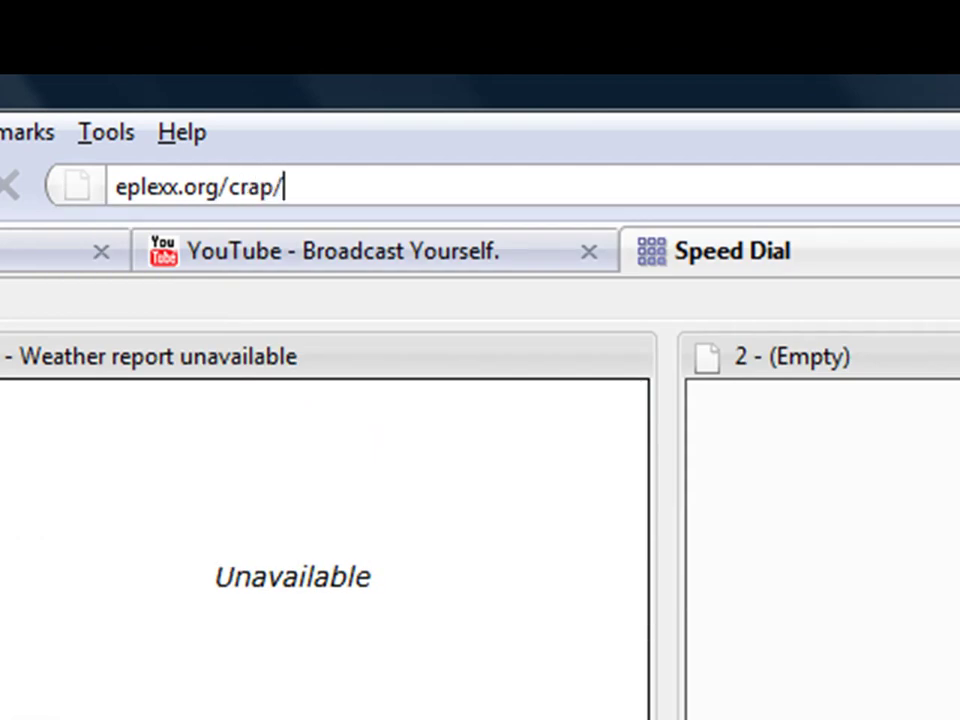
type("install/")
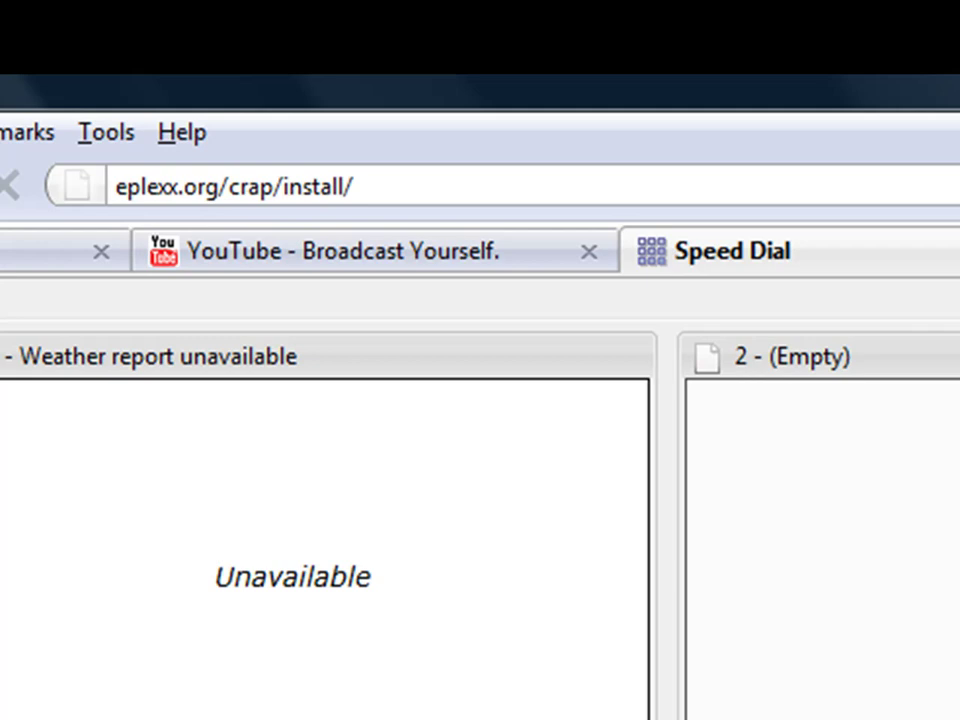
type("install.ph")
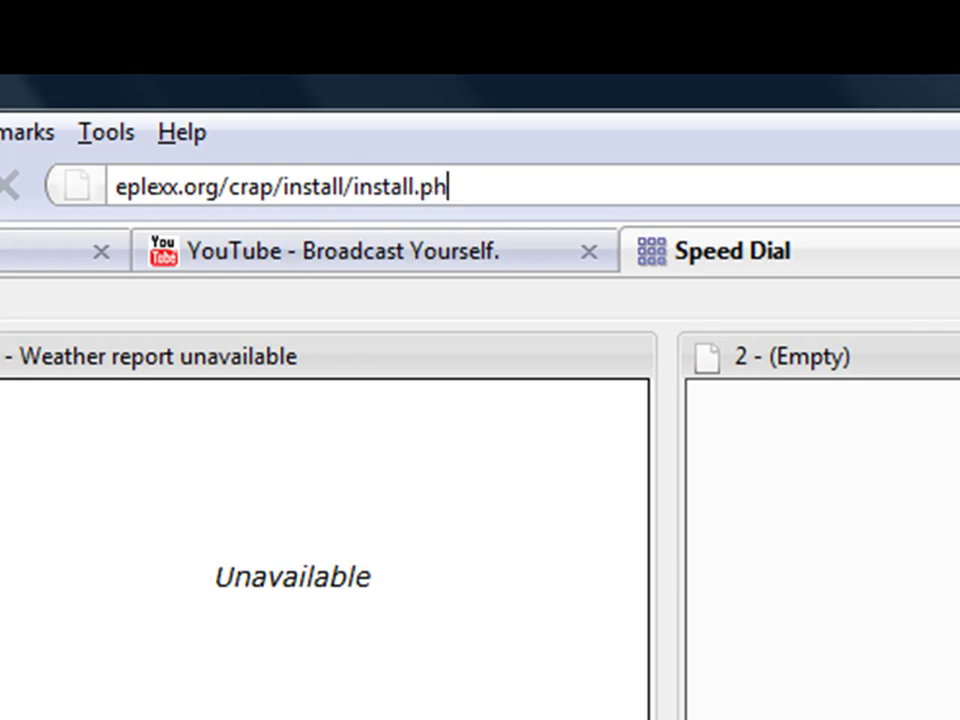
type("p")
key("Return")
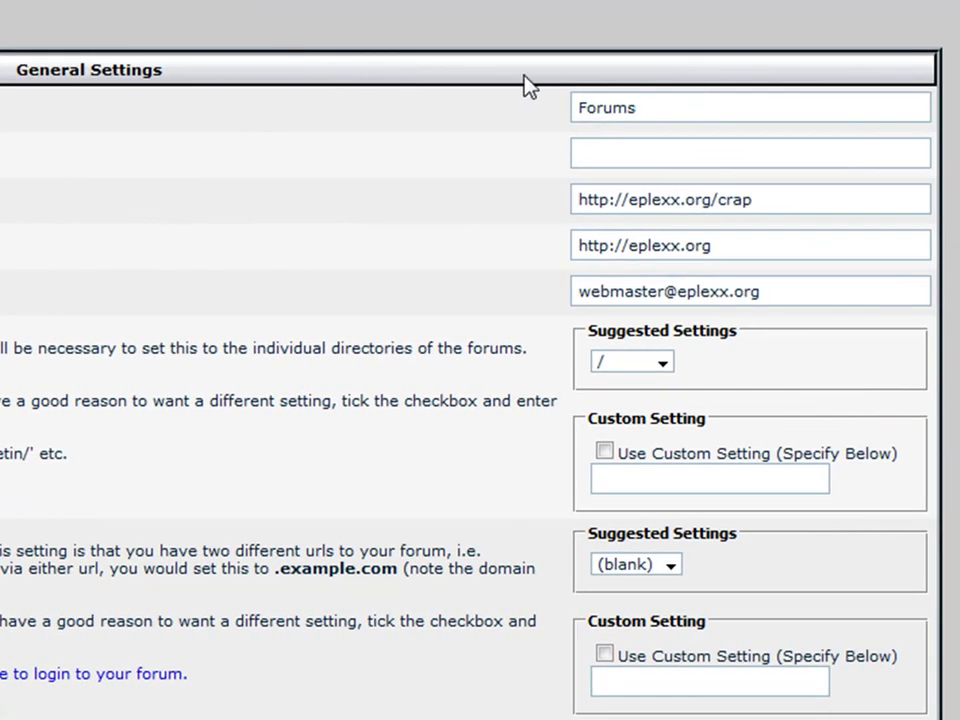
- Name the board and site Crap, change the webmaster contact e-mail, and submit General Settings
double_click(662, 100)
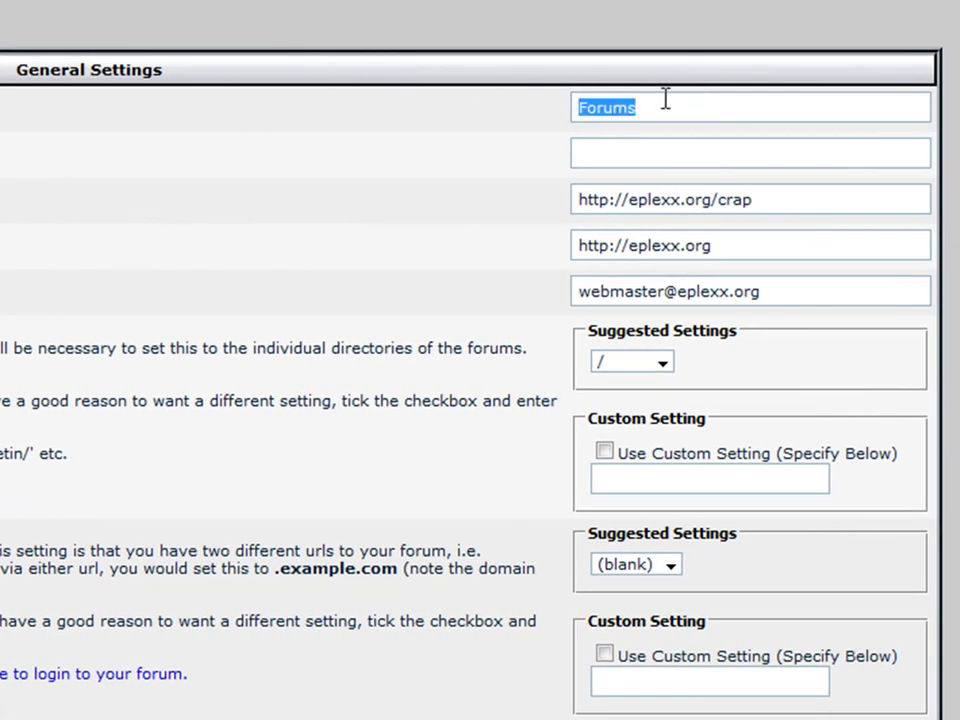
type("Crap")
key("Tab")
type("C")
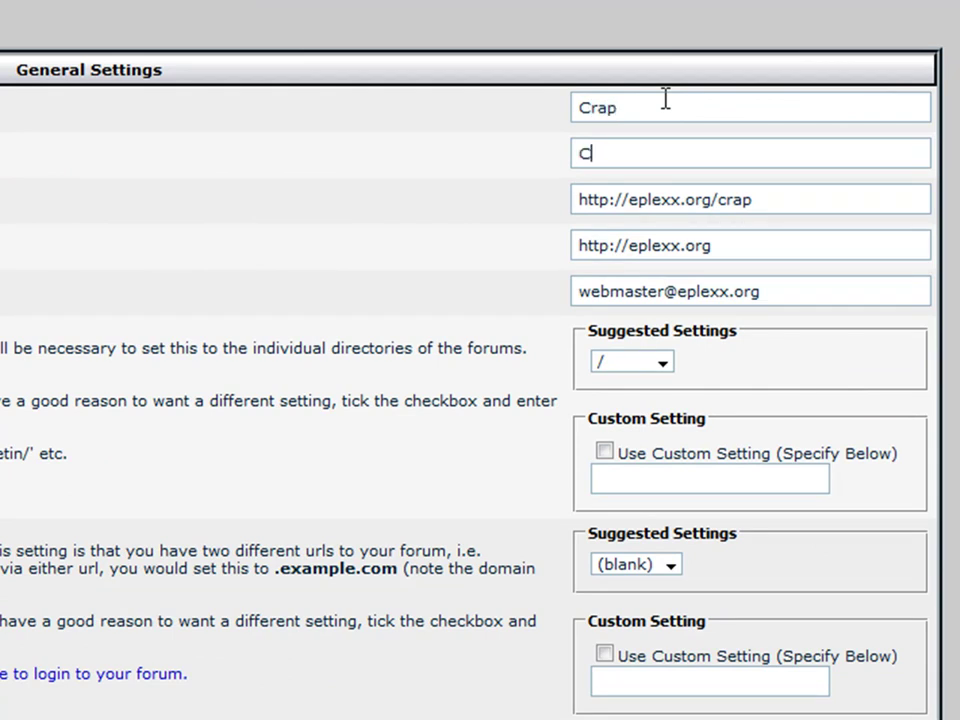
type("raprap")
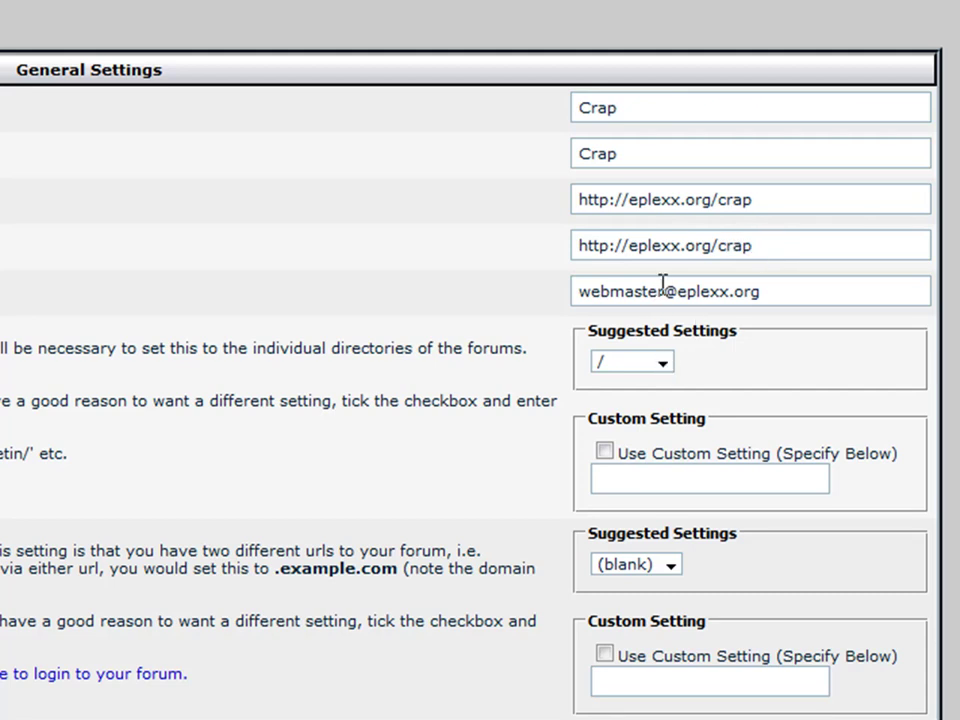
left_click_drag(662, 283, 339, 281)
type("crap")
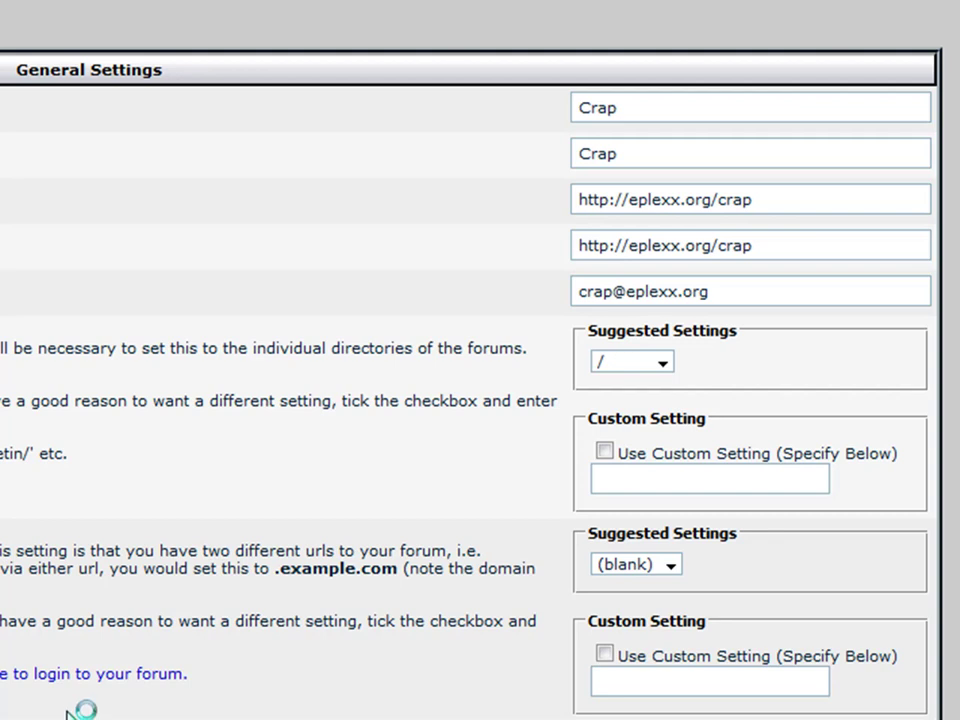
key("Return")
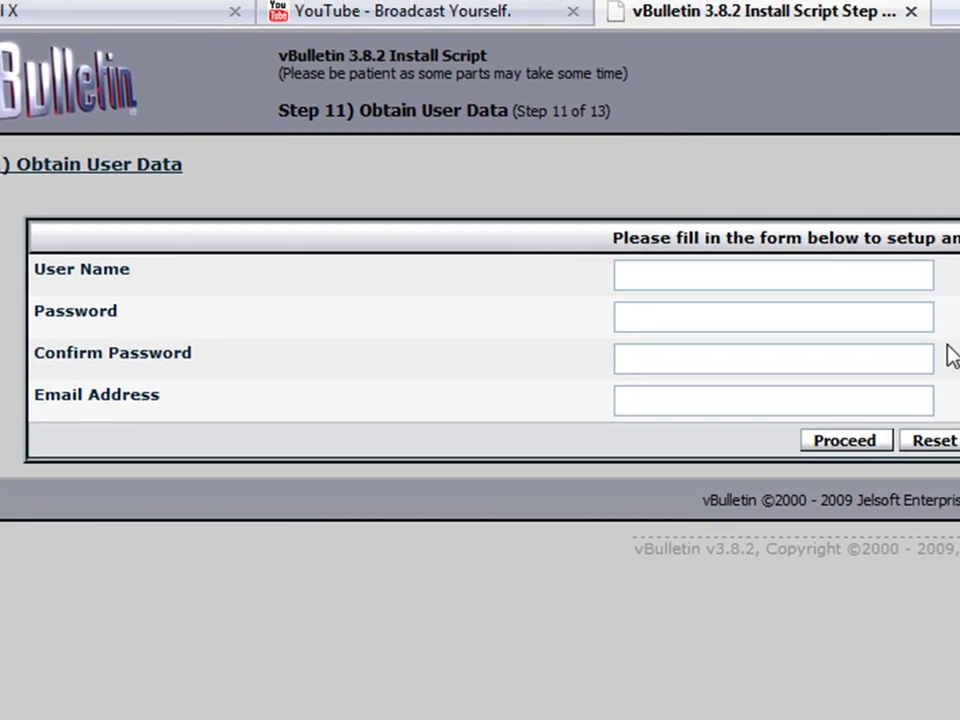
- Create the administrator account with a user name, password and the suggested e-mail address
left_click(821, 277)
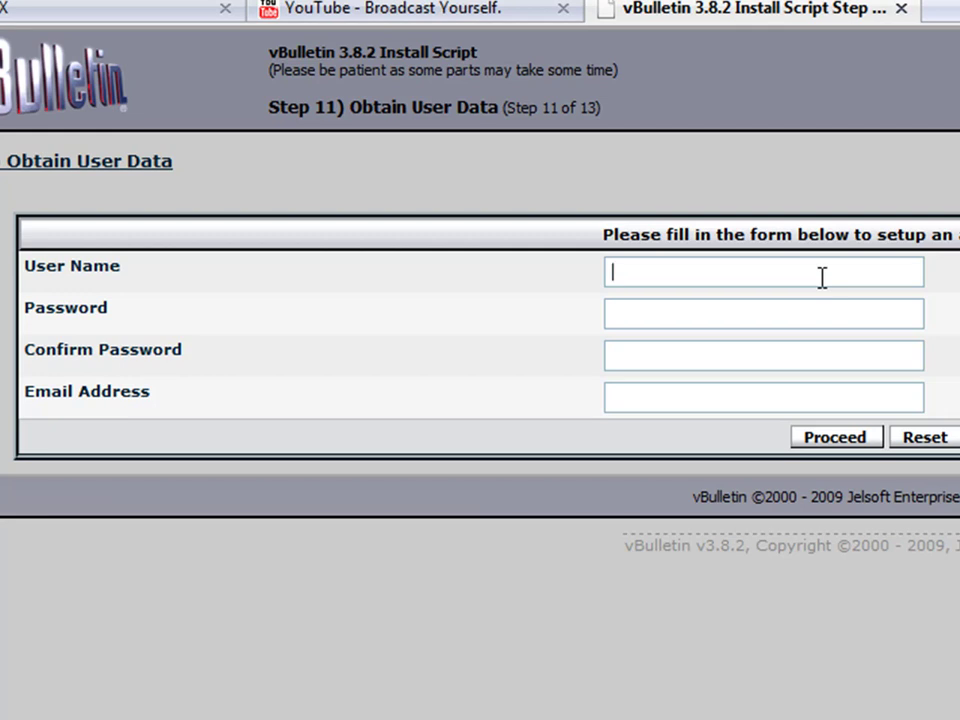
type("Kyle")
key("Tab")
type("password12")
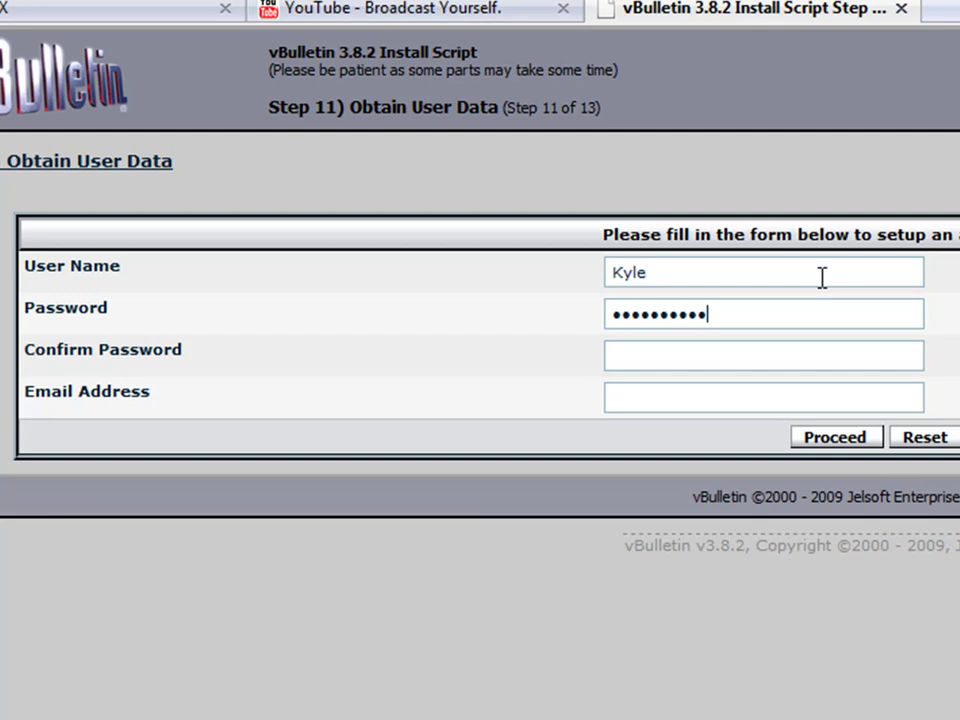
type("password12")
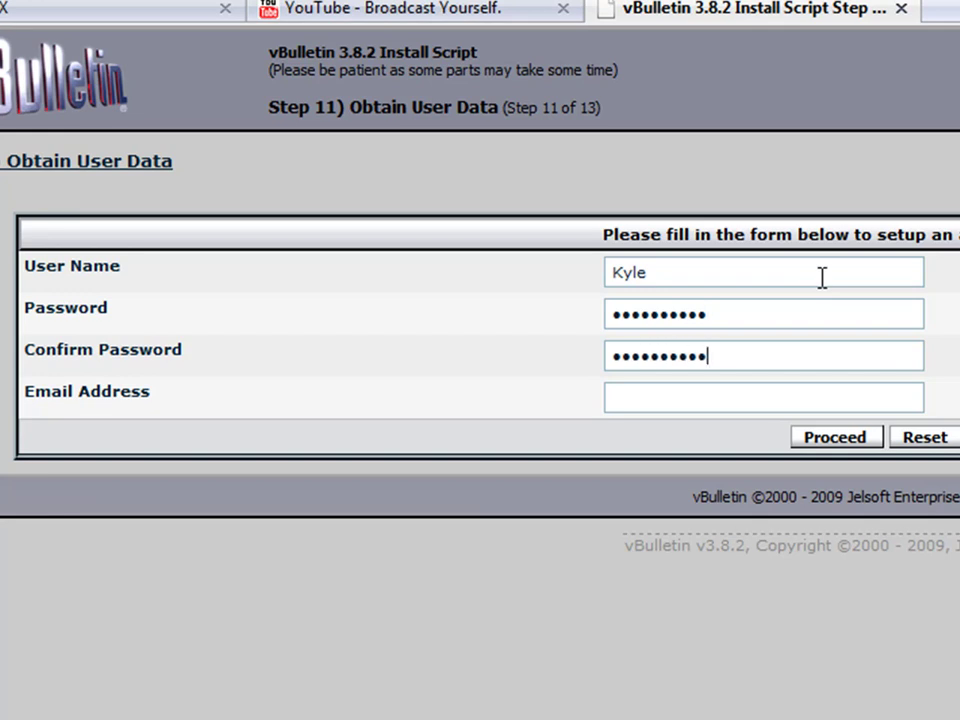
type("kyl")
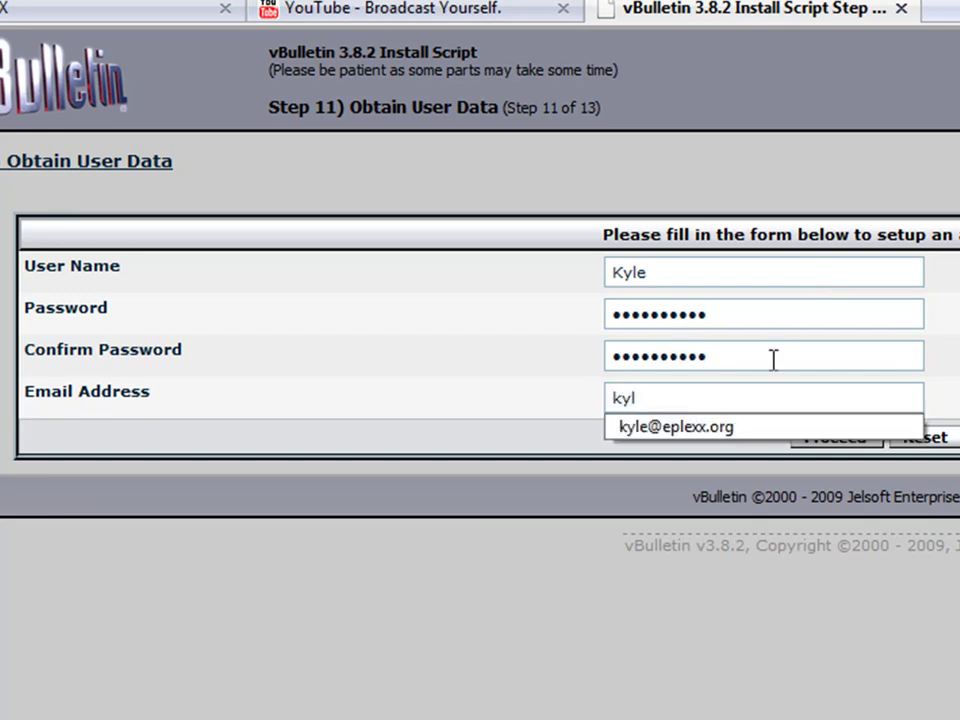
left_click(789, 426)
left_click(813, 440)
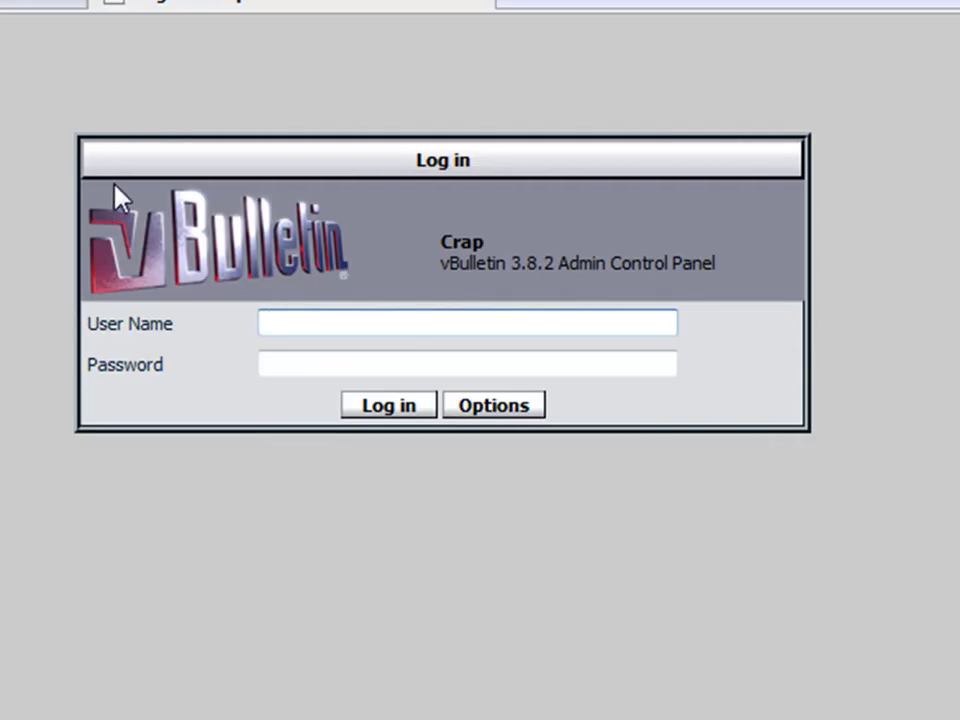
- Log in to the vBulletin Admin Control Panel with the admin user name and password
type("kyle")
key("Tab")
type("****")
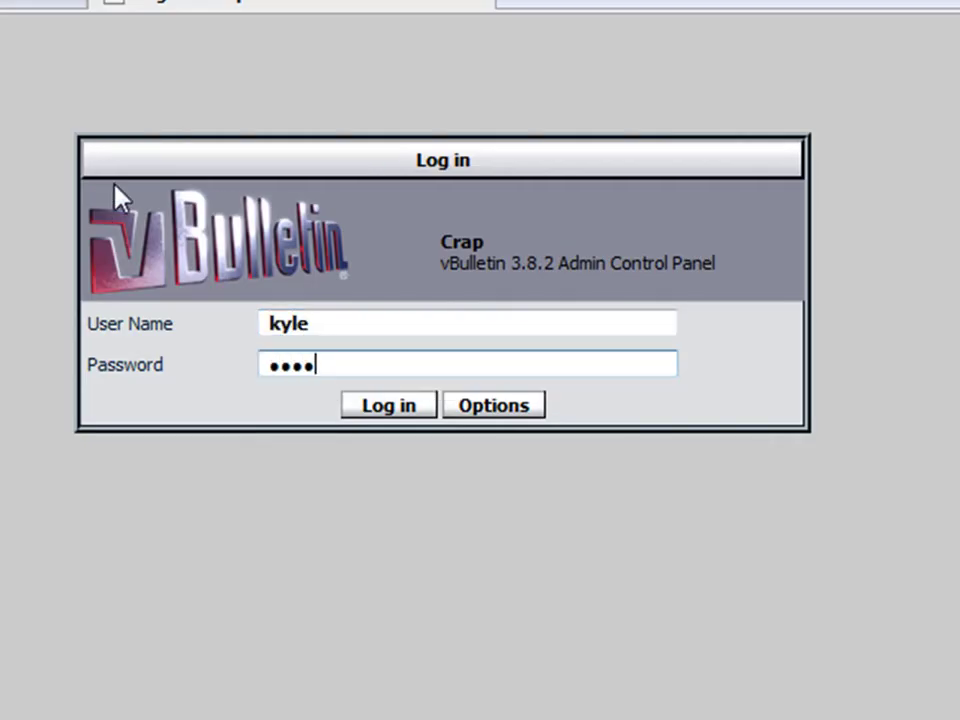
type("******")
key("Return")
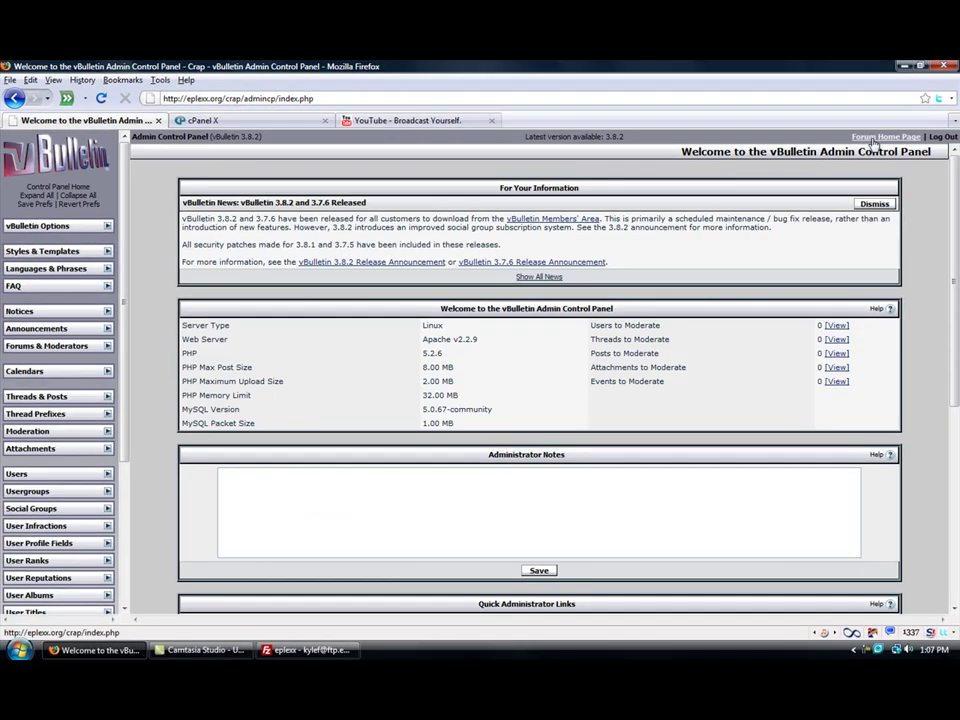
- Open the Crap forum home page in a new tab beside the admin tab and view Main Forum
double_click(686, 121)
left_click_drag(620, 120, 230, 124)
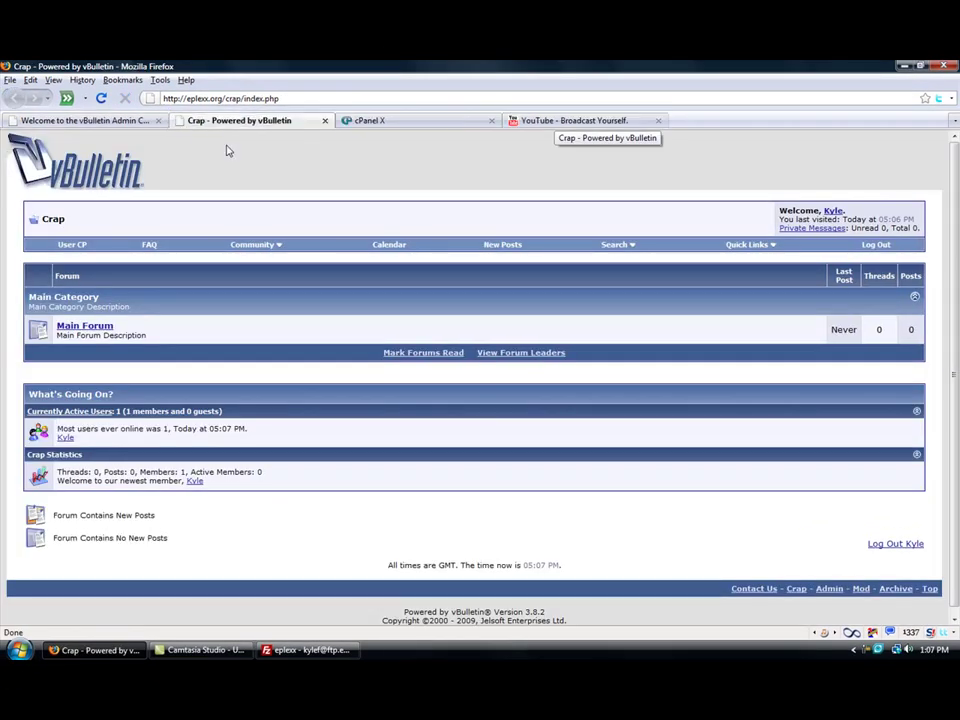
scroll(940, 478, "down", 1)
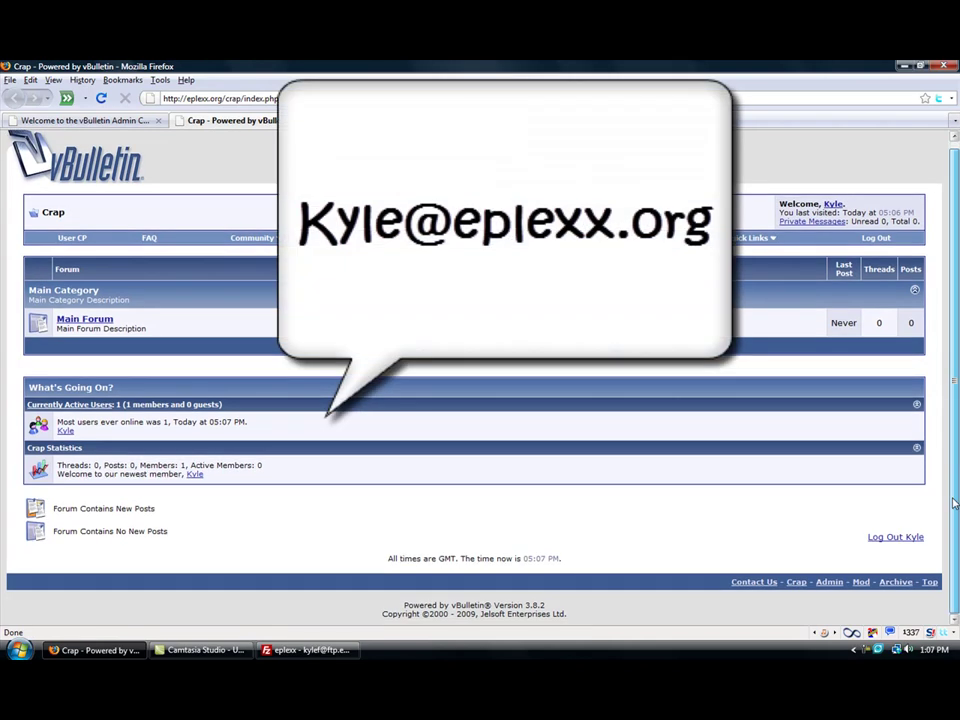